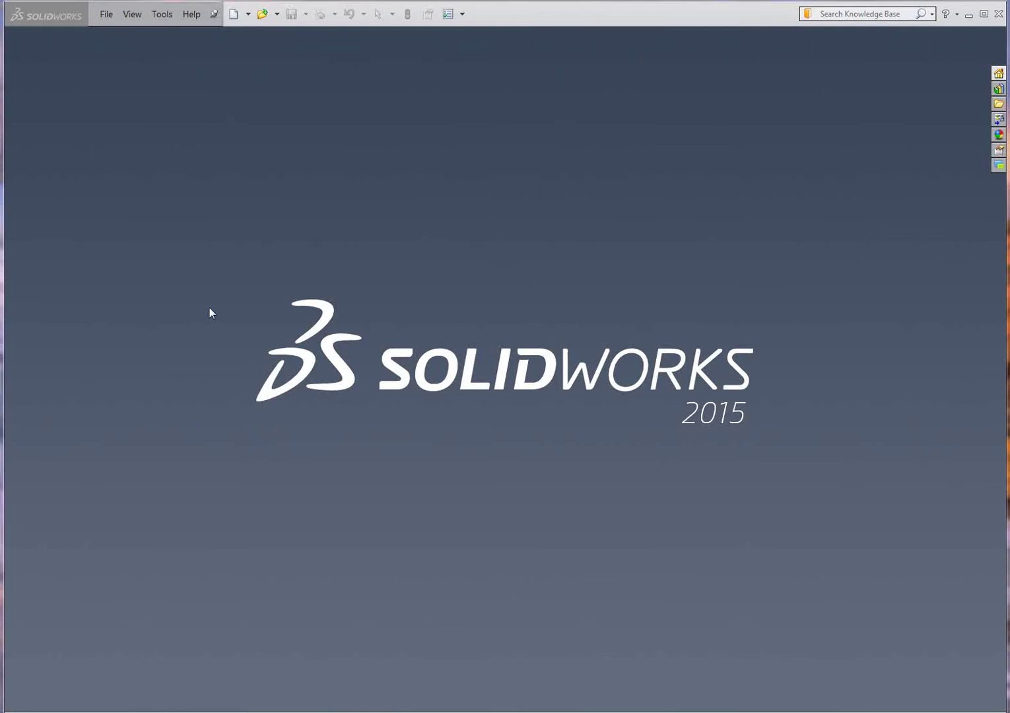
# - Choose New from the File menu to create a new SOLIDWORKS document
pyautogui.click(106, 16)
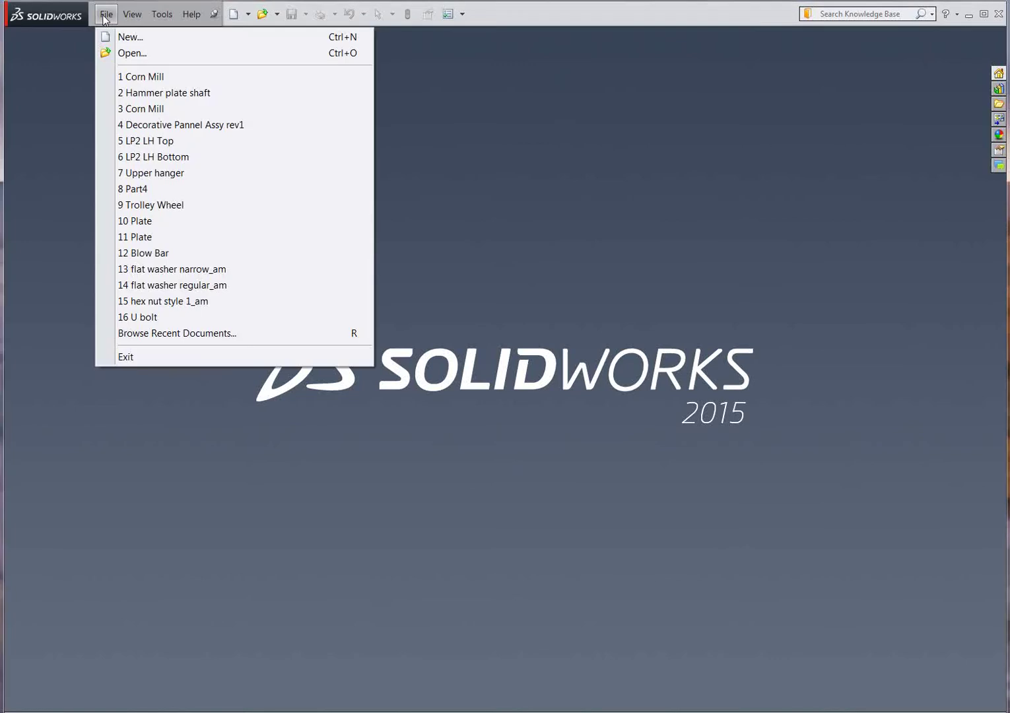
pyautogui.click(128, 37)
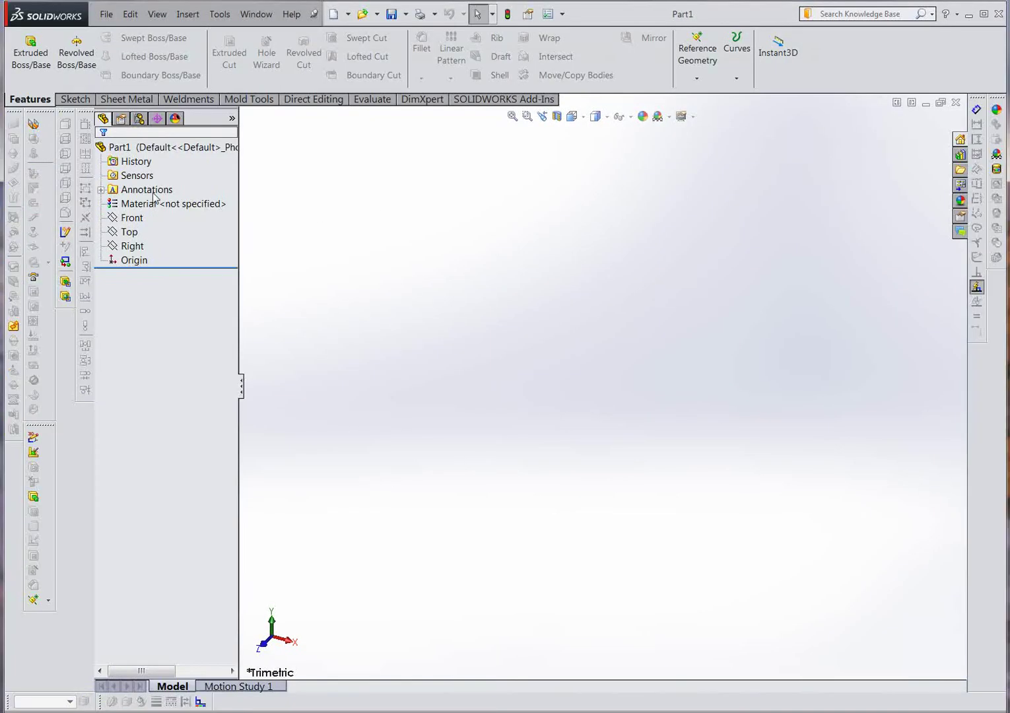
# - Create the part from the Part template and draw an origin-centred circle on the Front plane
pyautogui.click(130, 219)
pyautogui.click(74, 99)
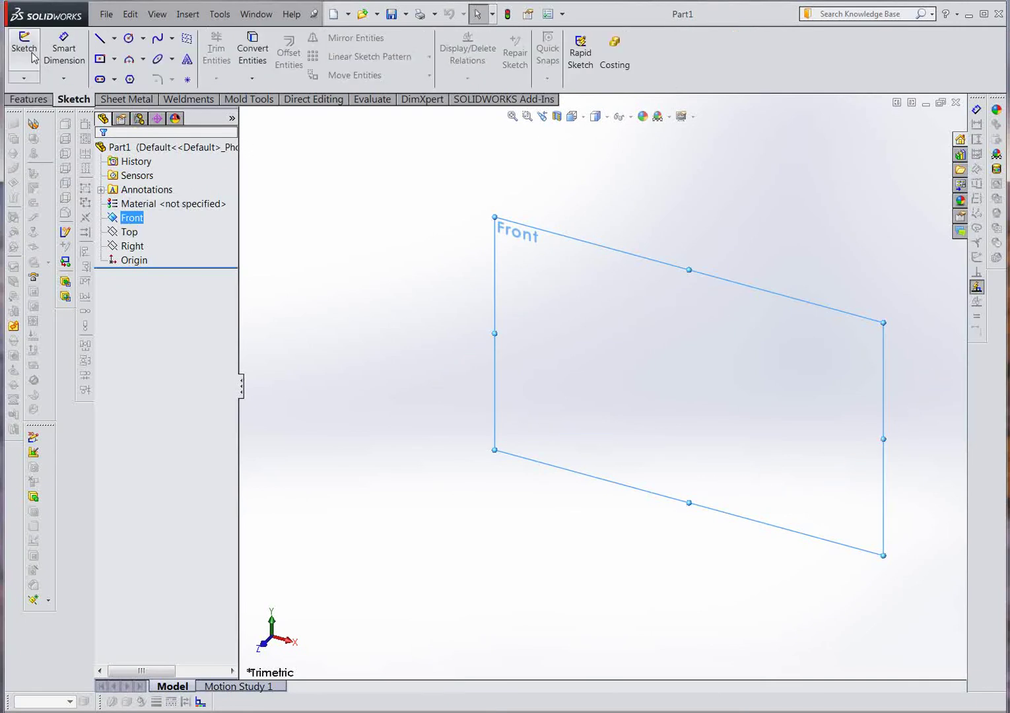
pyautogui.click(23, 47)
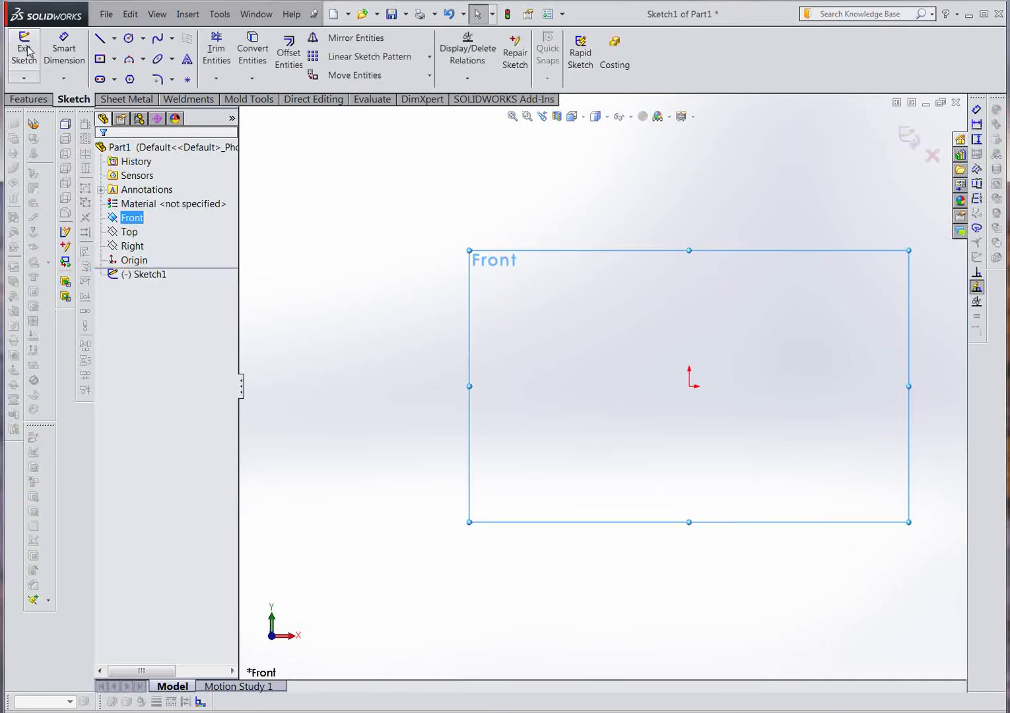
pyautogui.click(128, 38)
pyautogui.click(689, 386)
pyautogui.click(807, 275)
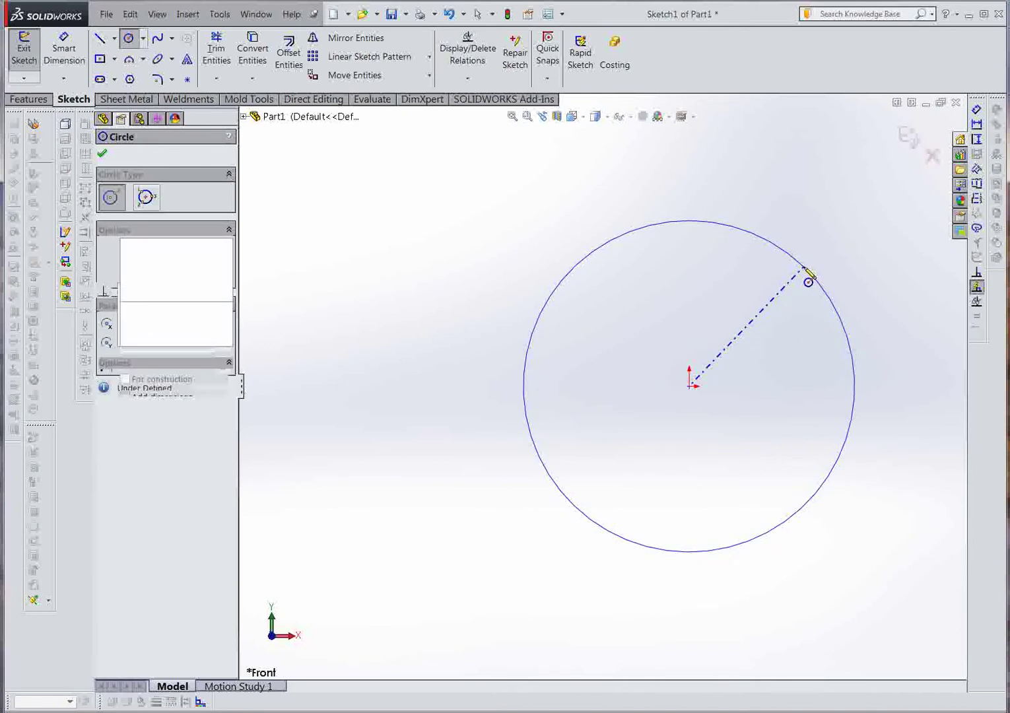
# - Dimension the circle's diameter to 120 mm
pyautogui.click(64, 48)
pyautogui.click(564, 281)
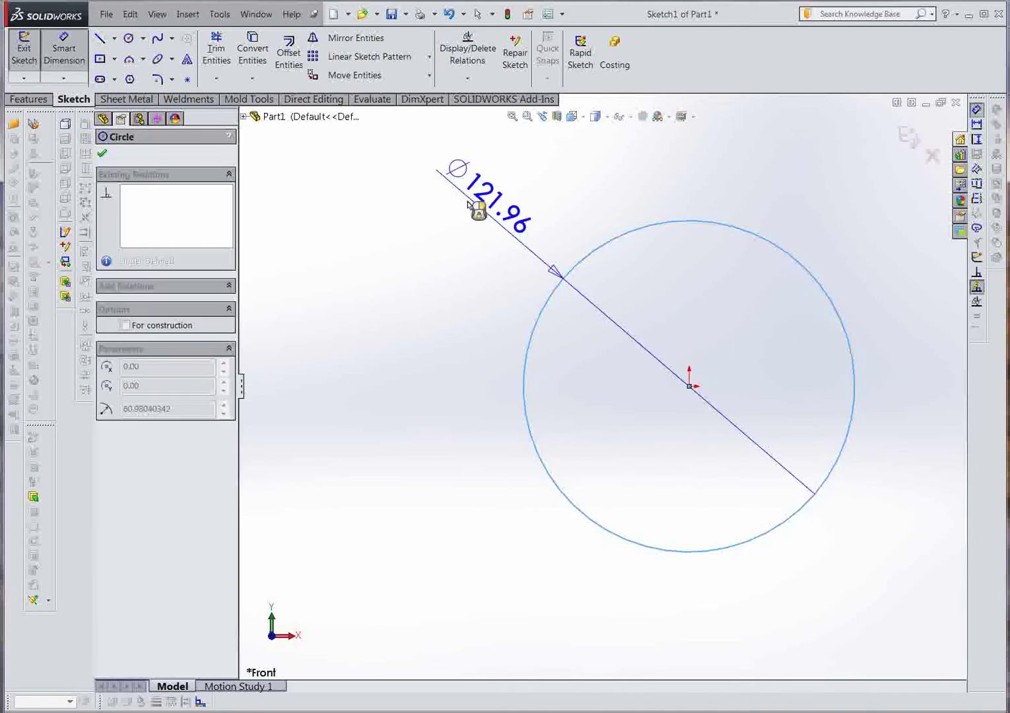
pyautogui.click(441, 204)
pyautogui.write('120')
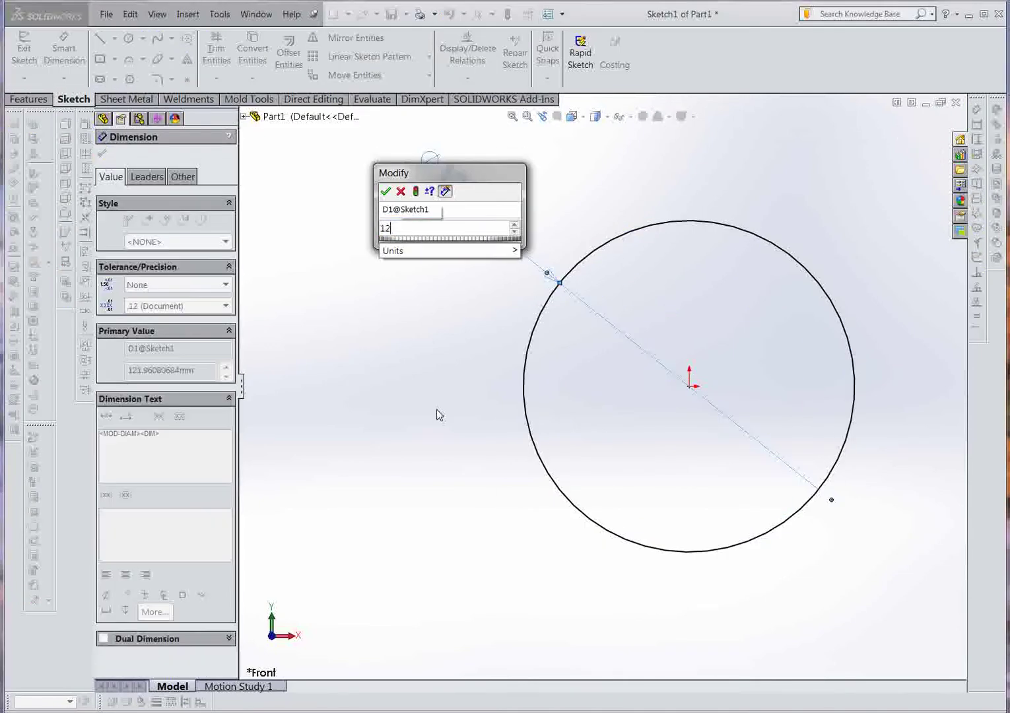
pyautogui.press('Return')
pyautogui.rightClick(417, 310)
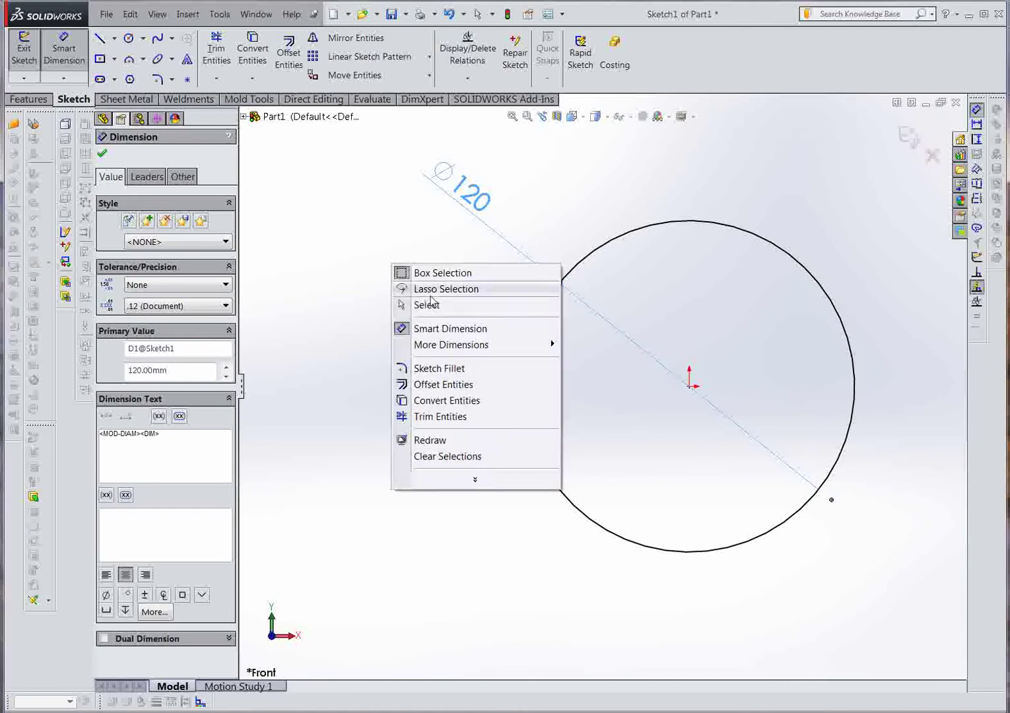
pyautogui.click(429, 304)
pyautogui.click(114, 39)
# - Draw a centerline upward from the circle centre and make it vertical
pyautogui.click(112, 73)
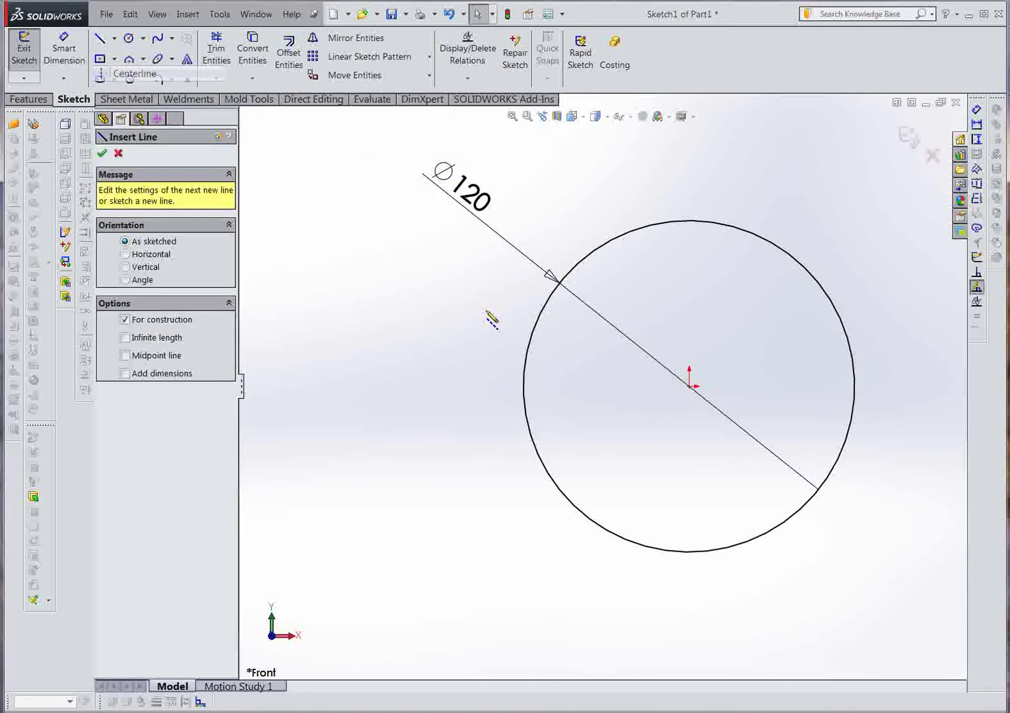
pyautogui.click(689, 386)
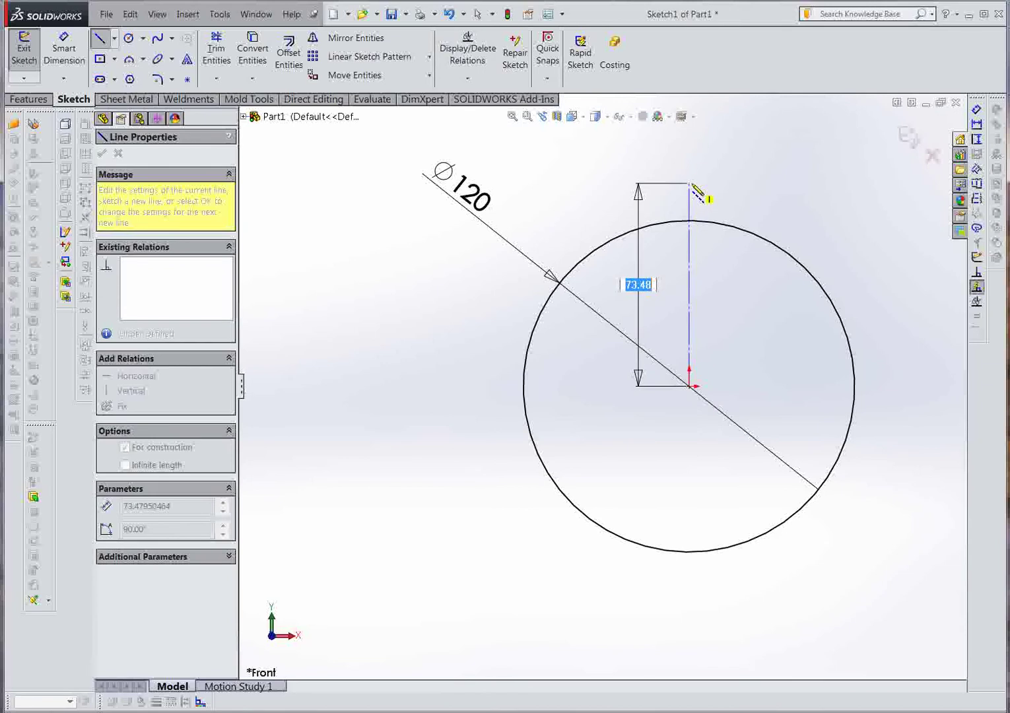
pyautogui.click(697, 184)
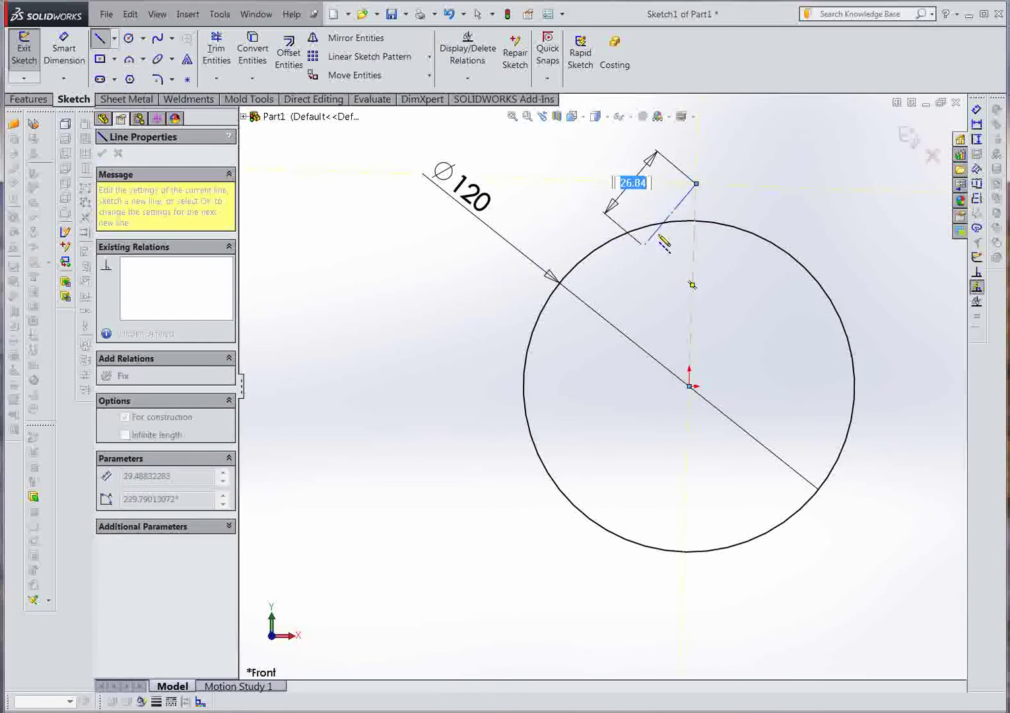
pyautogui.press('Escape')
pyautogui.click(695, 209)
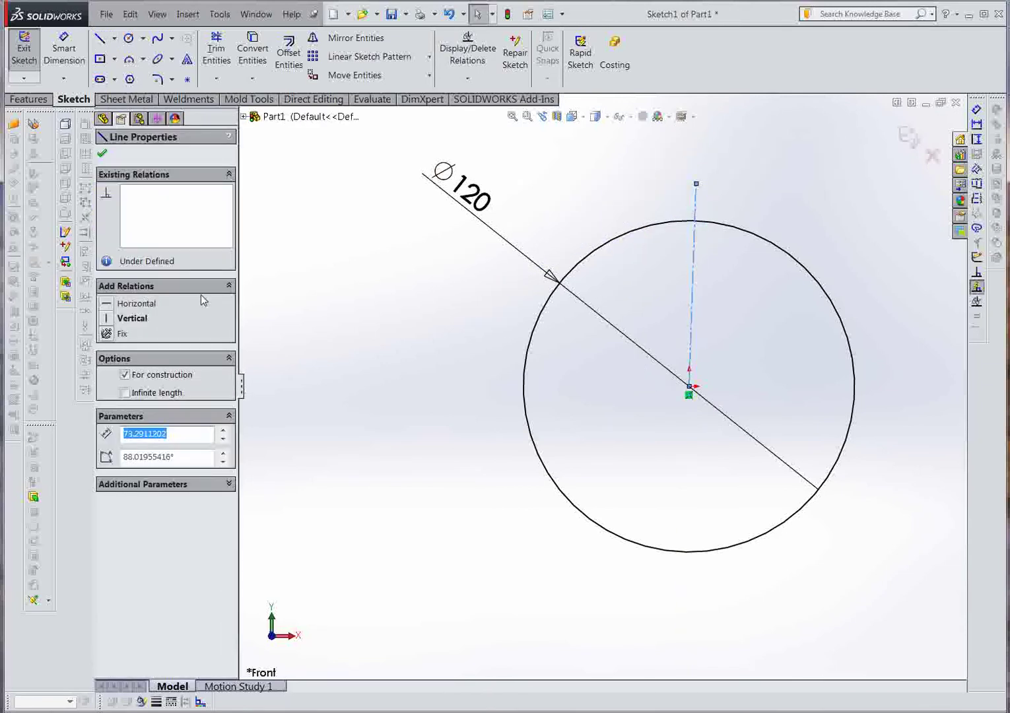
pyautogui.click(108, 319)
pyautogui.press('Escape')
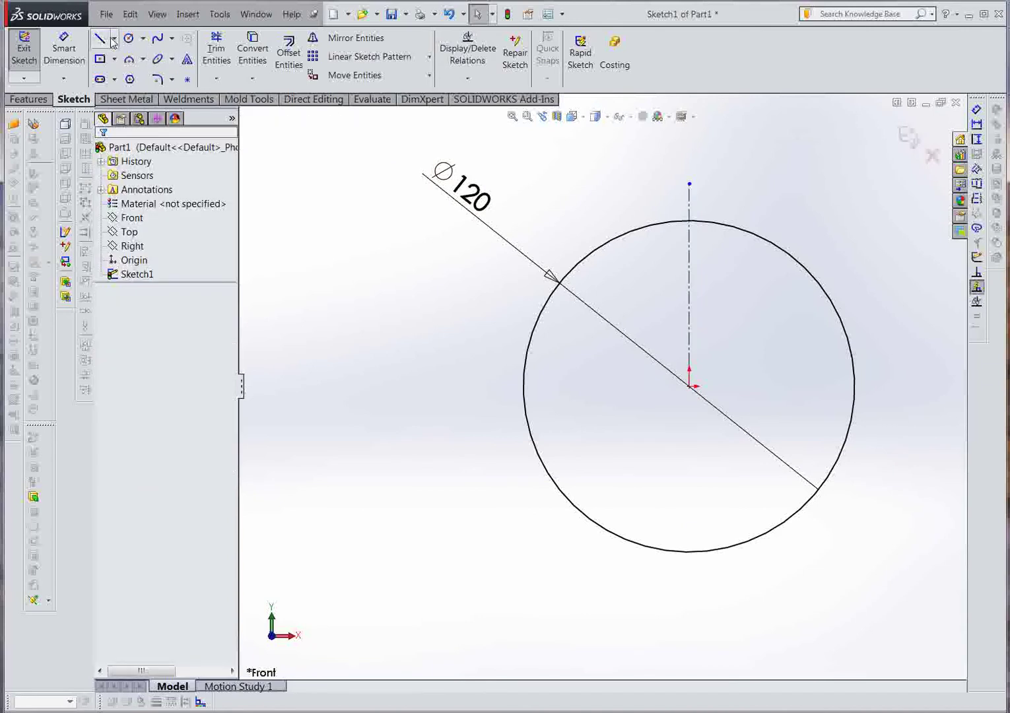
# - Draw a second centerline from the origin and trim its portion outside the circle
pyautogui.click(114, 38)
pyautogui.click(128, 73)
pyautogui.click(688, 386)
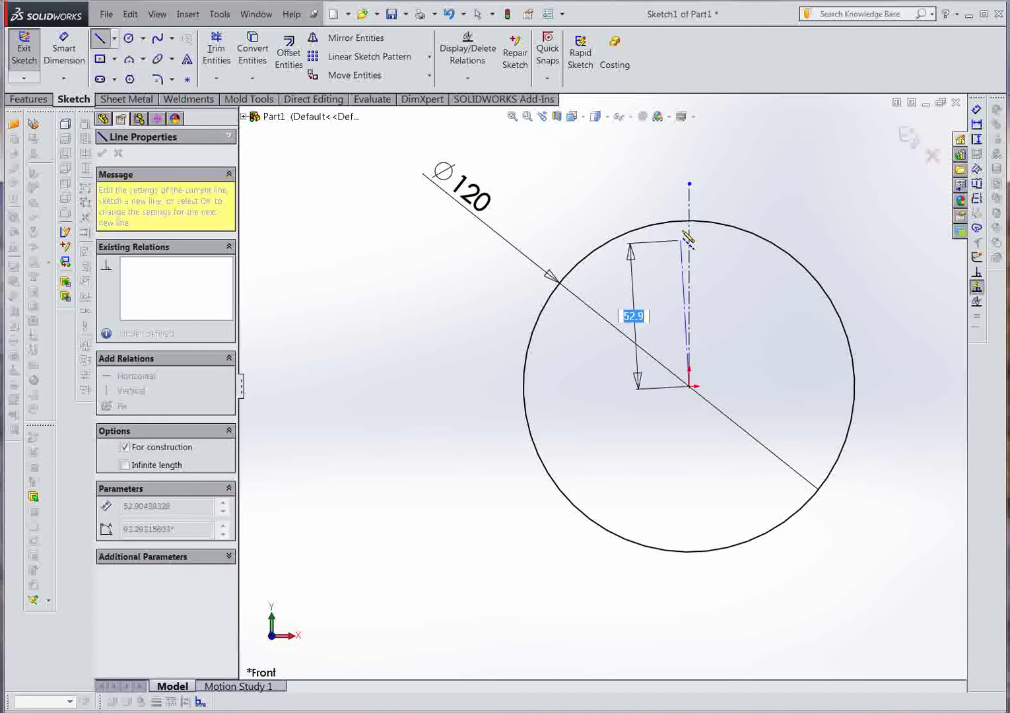
pyautogui.click(681, 189)
pyautogui.press('Escape')
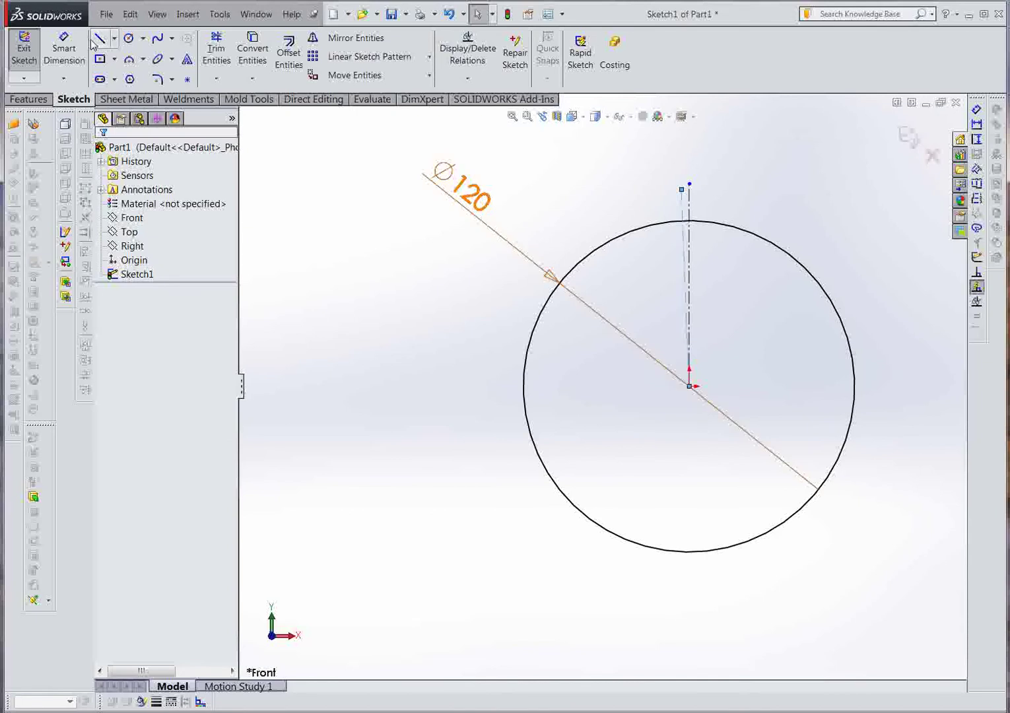
pyautogui.click(216, 49)
pyautogui.click(683, 201)
pyautogui.press('Escape')
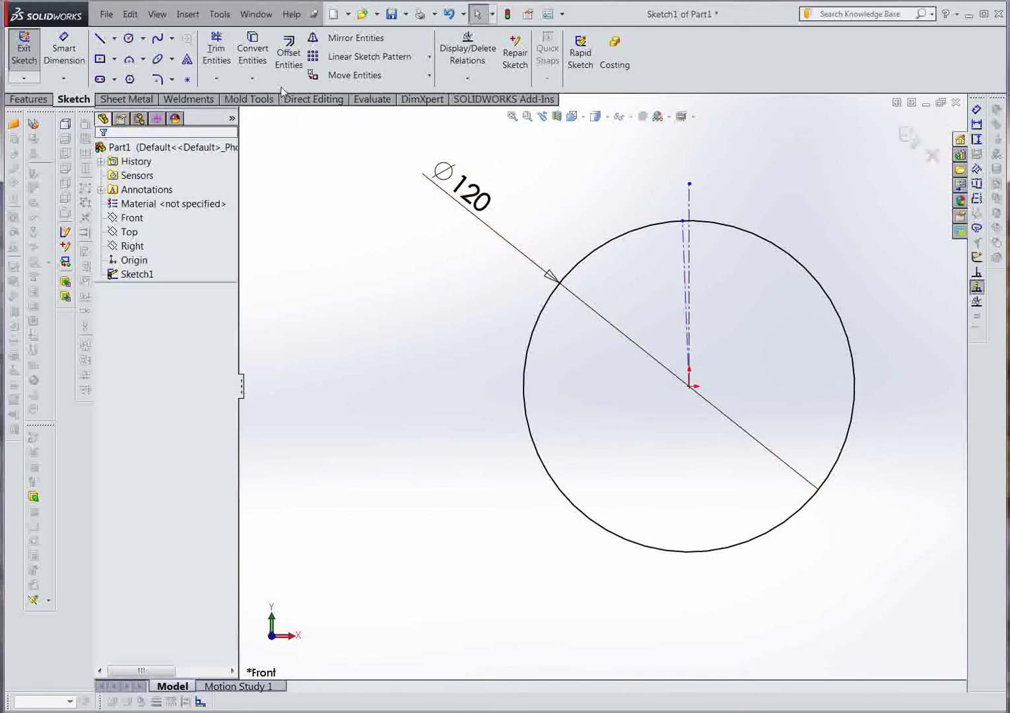
# - Dimension the gap between the second line's top and the vertical centerline to 1 mm
pyautogui.click(68, 46)
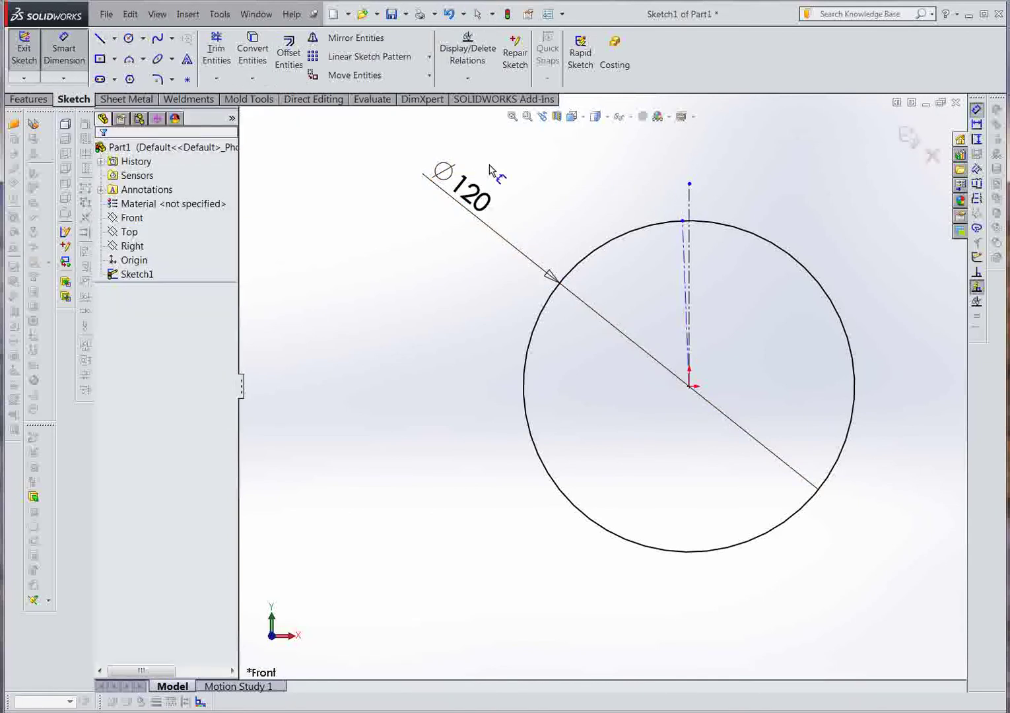
pyautogui.click(684, 221)
pyautogui.click(687, 228)
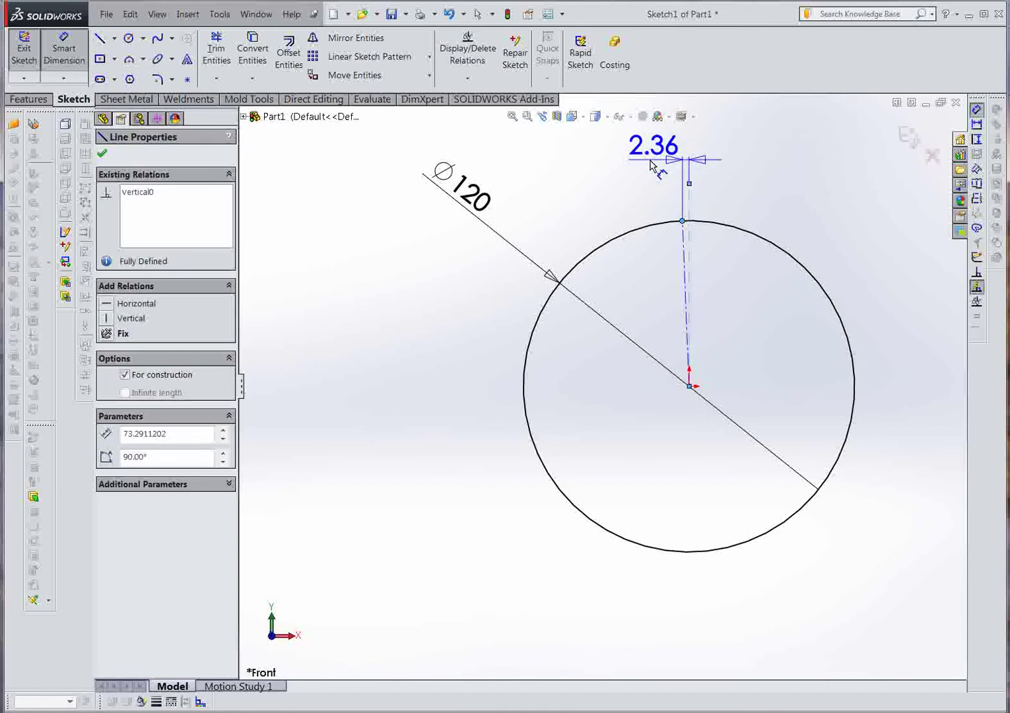
pyautogui.click(651, 165)
pyautogui.write('1')
pyautogui.press('Return')
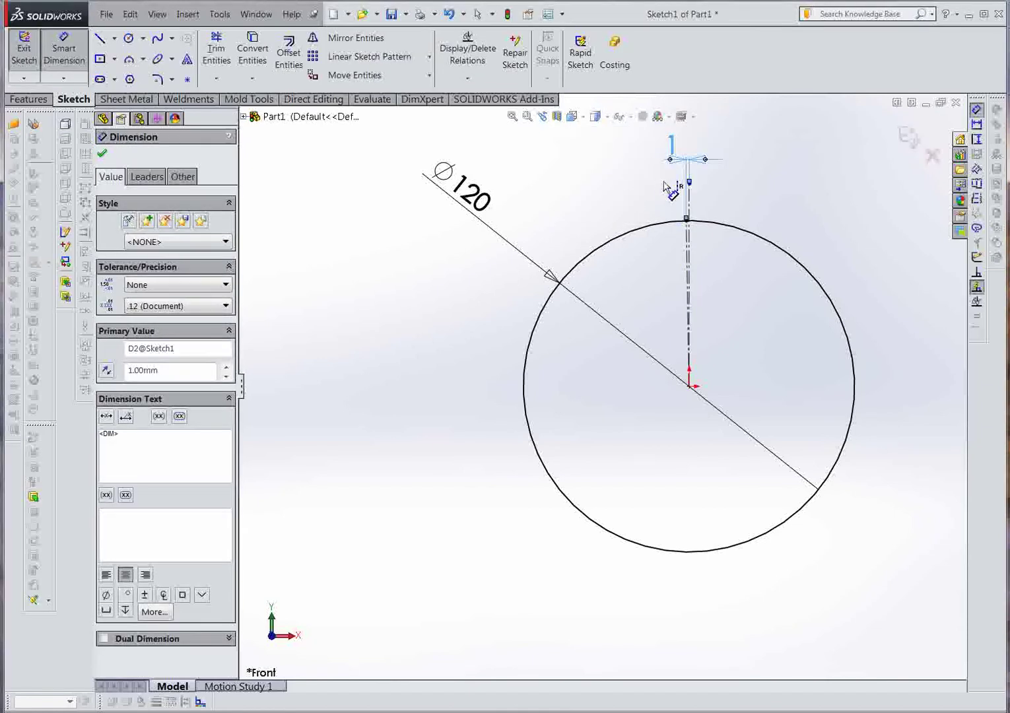
pyautogui.rightClick(718, 188)
pyautogui.click(743, 225)
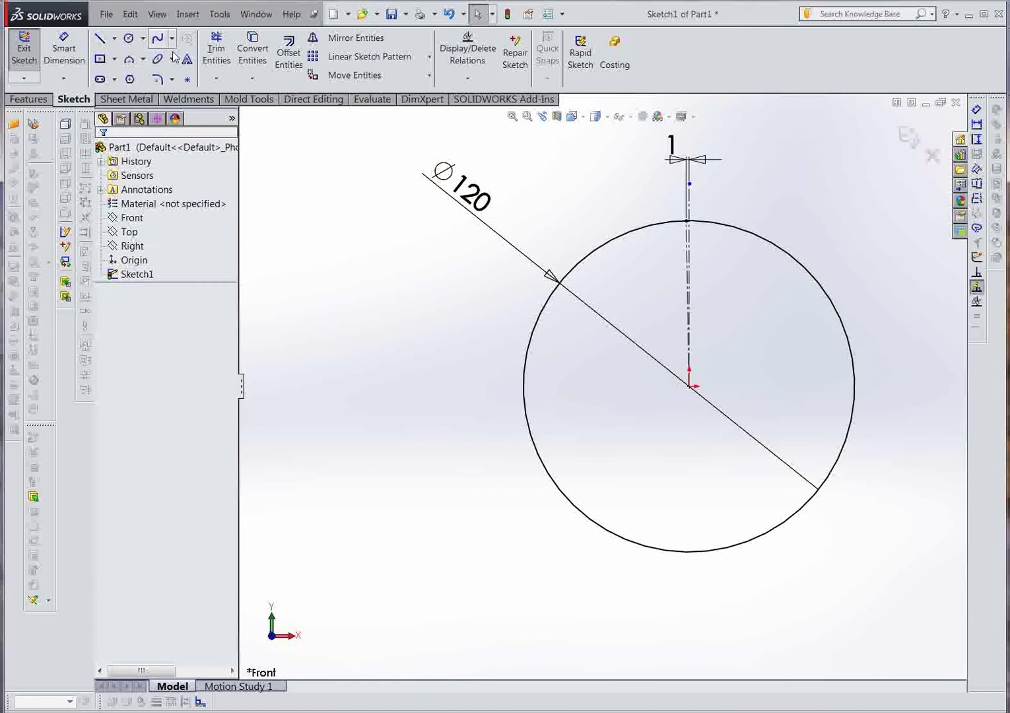
pyautogui.click(217, 52)
pyautogui.scroll(-2, 831, 198)
pyautogui.scroll(-3, 654, 238)
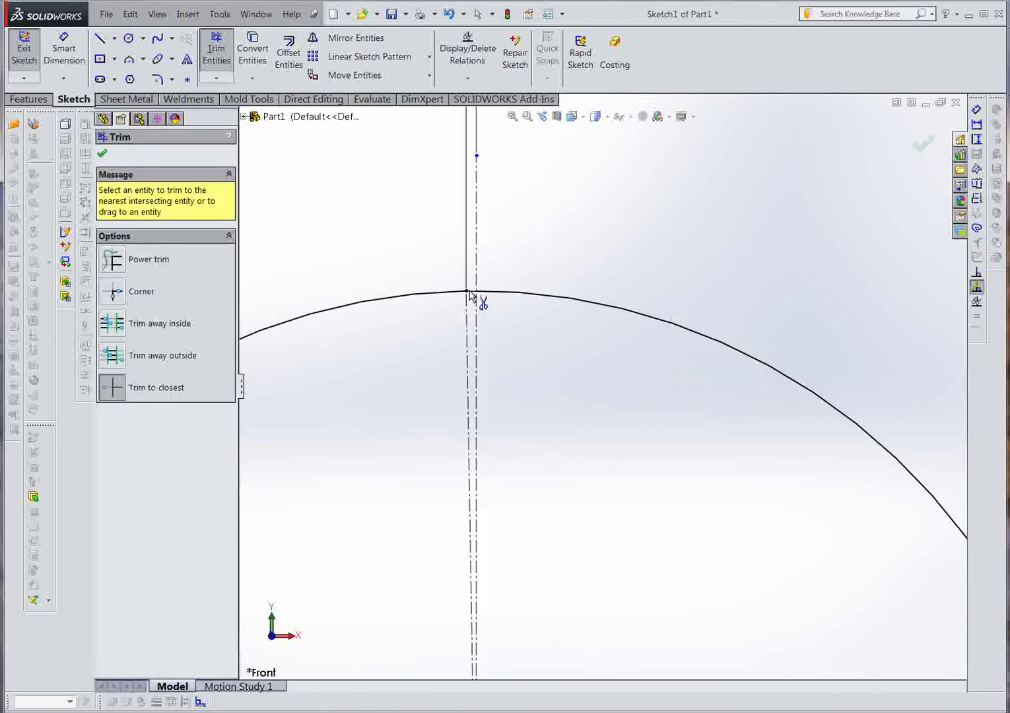
pyautogui.scroll(5, 487, 315)
pyautogui.press('Escape')
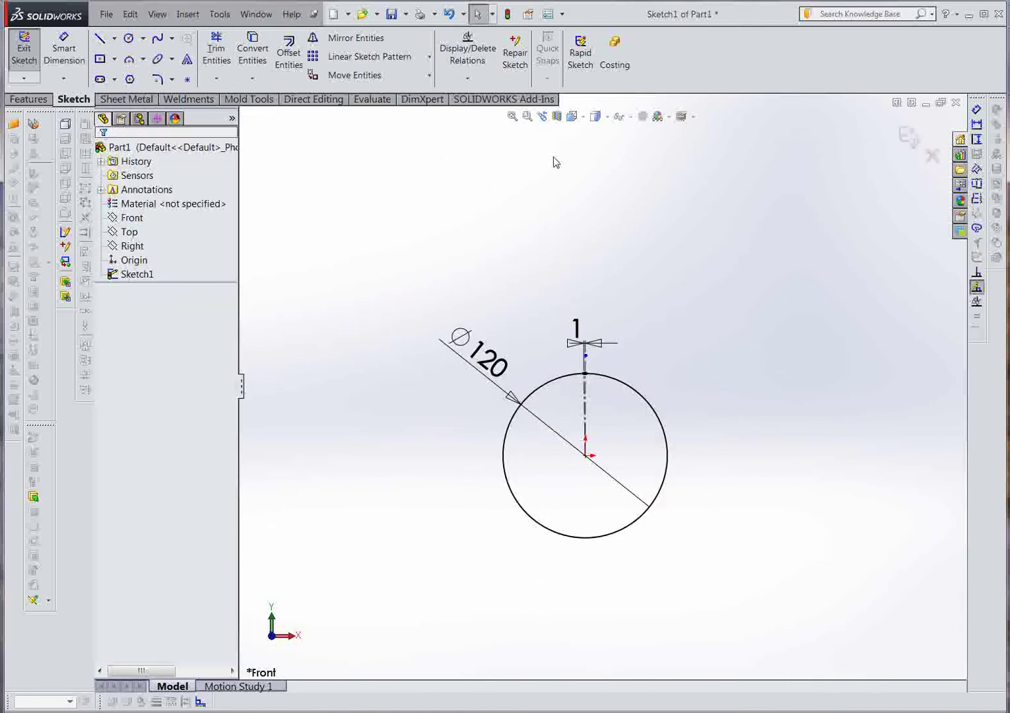
# - Exit the circle sketch and create Plane1 offset 100 mm from the Front plane
pyautogui.click(572, 116)
pyautogui.click(23, 47)
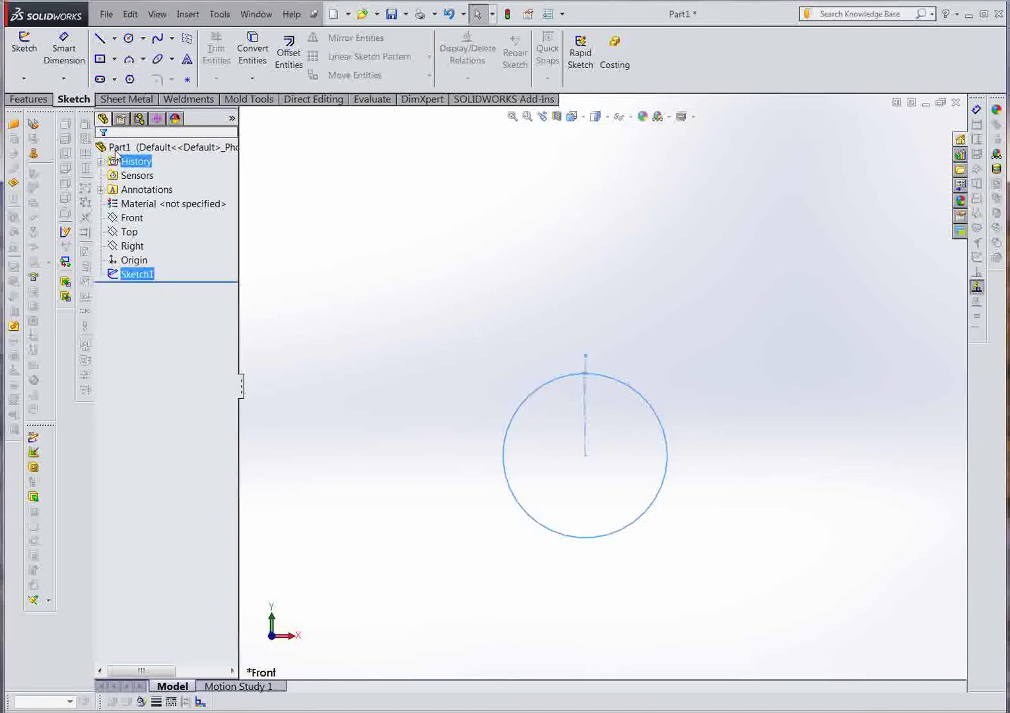
pyautogui.click(188, 13)
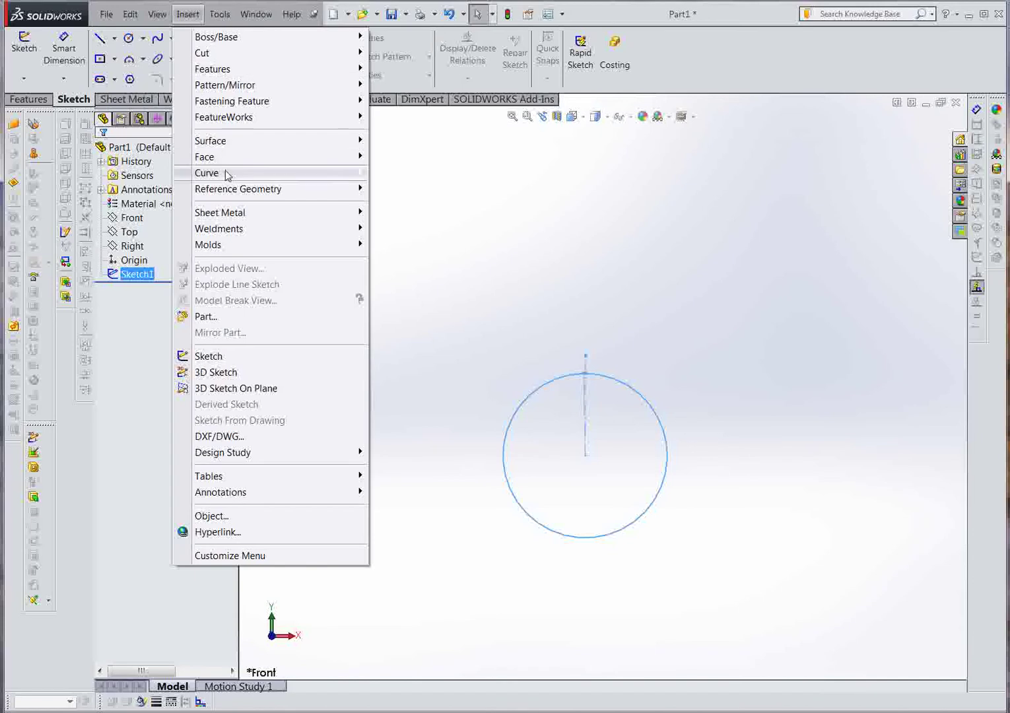
pyautogui.moveTo(234, 189)
pyautogui.click(402, 190)
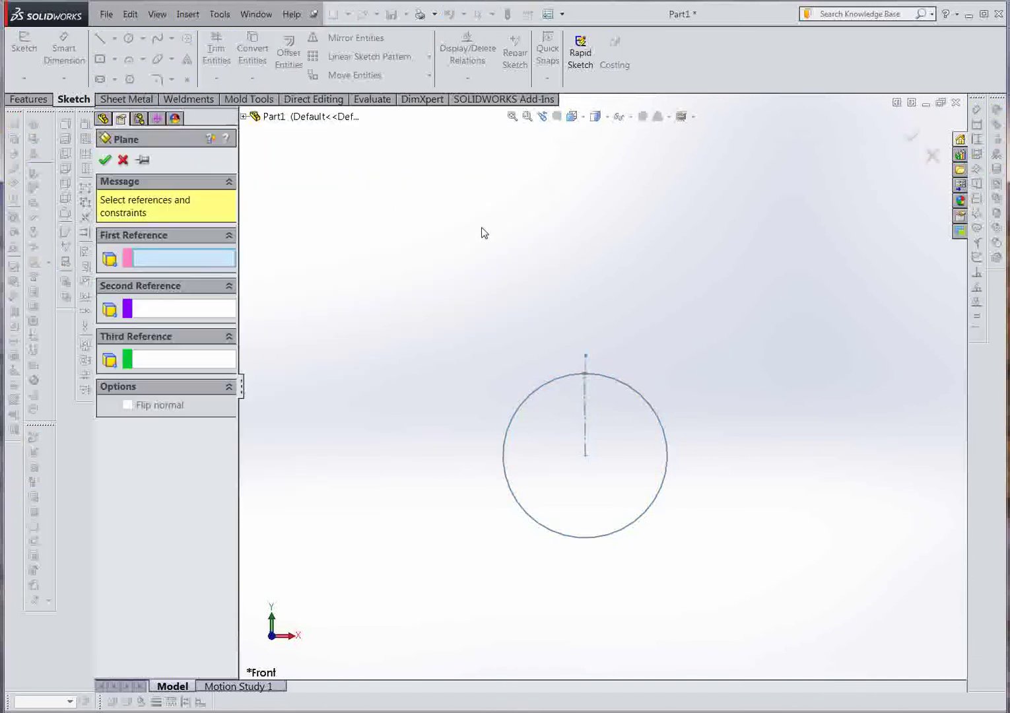
pyautogui.click(243, 116)
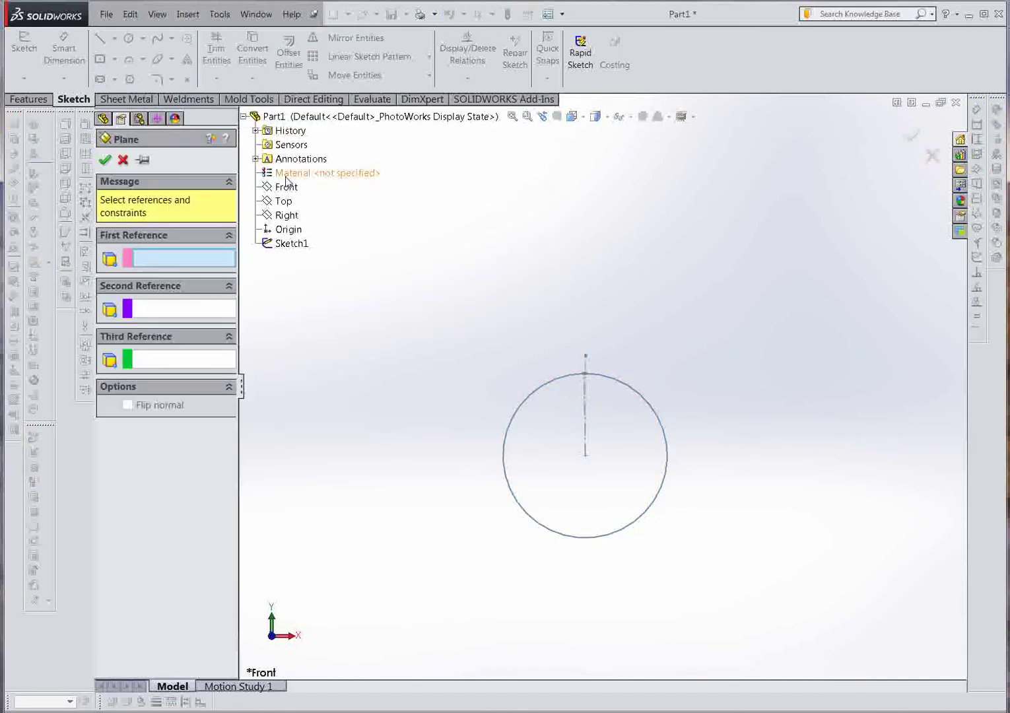
pyautogui.click(286, 187)
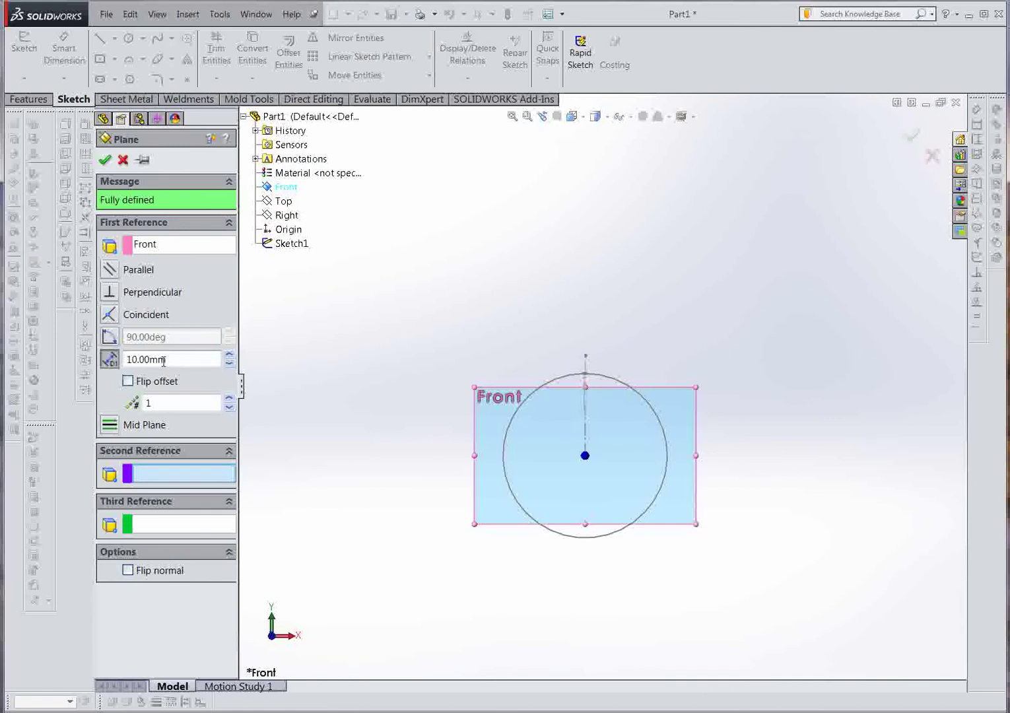
pyautogui.click(116, 363)
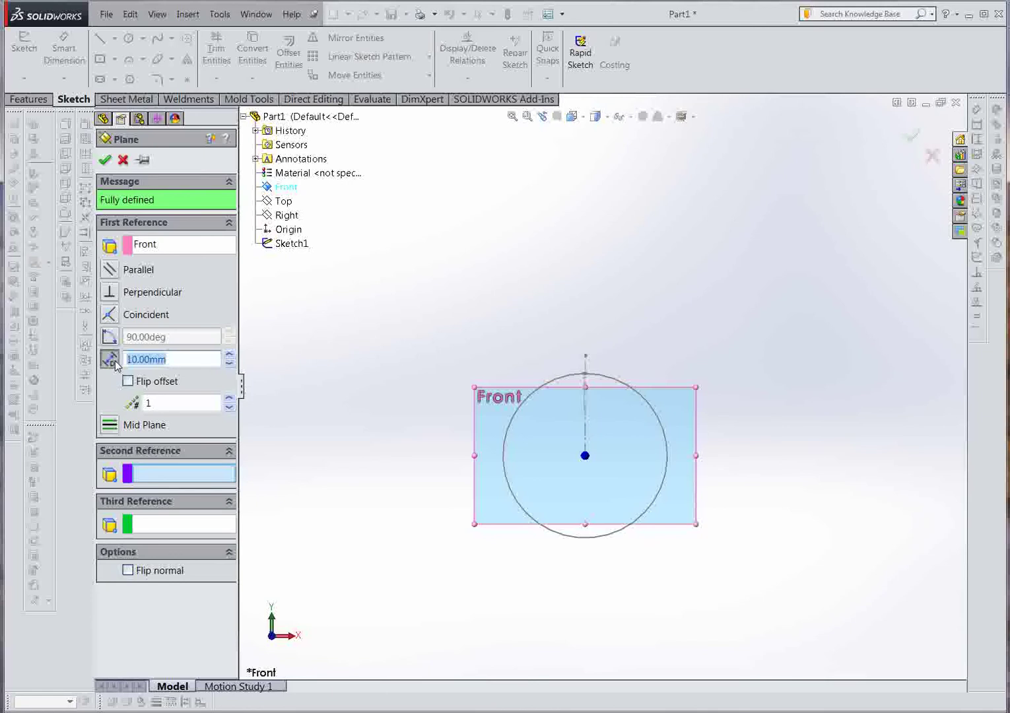
pyautogui.write('100')
pyautogui.press('Return')
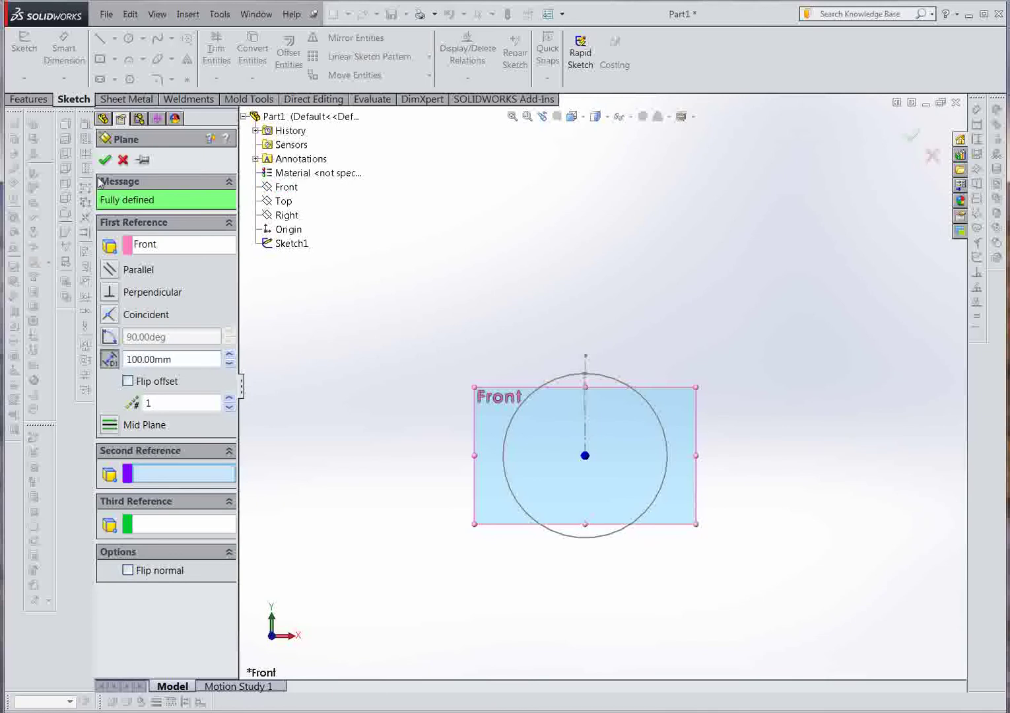
pyautogui.click(105, 160)
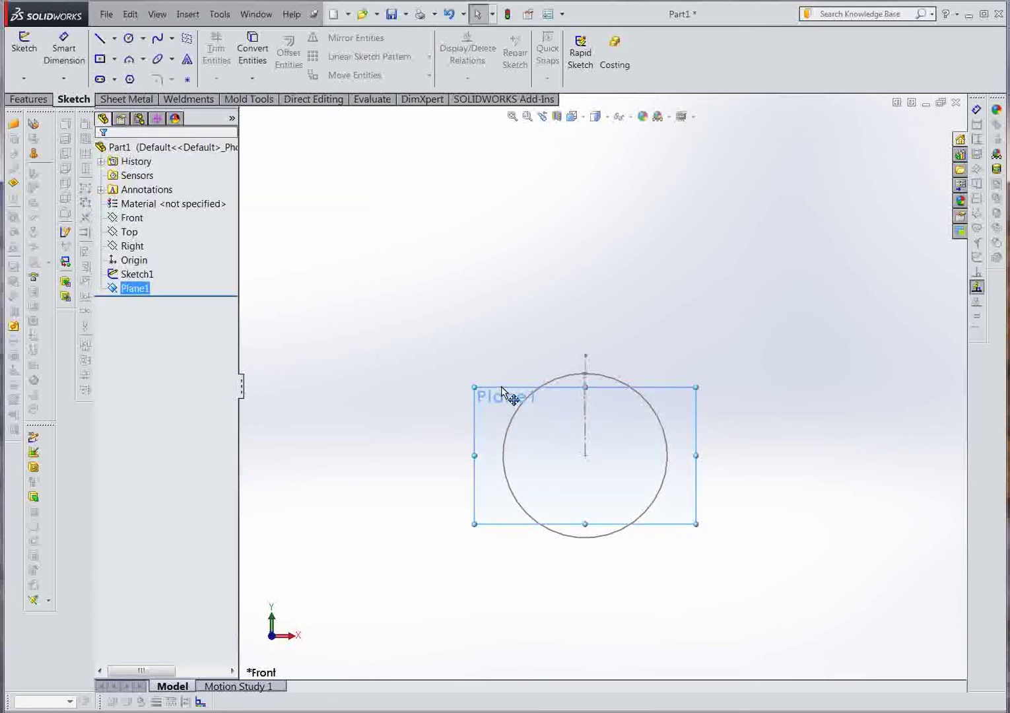
# - Start a sketch on Plane1 and draw a rectangle centred on the origin
pyautogui.click(24, 48)
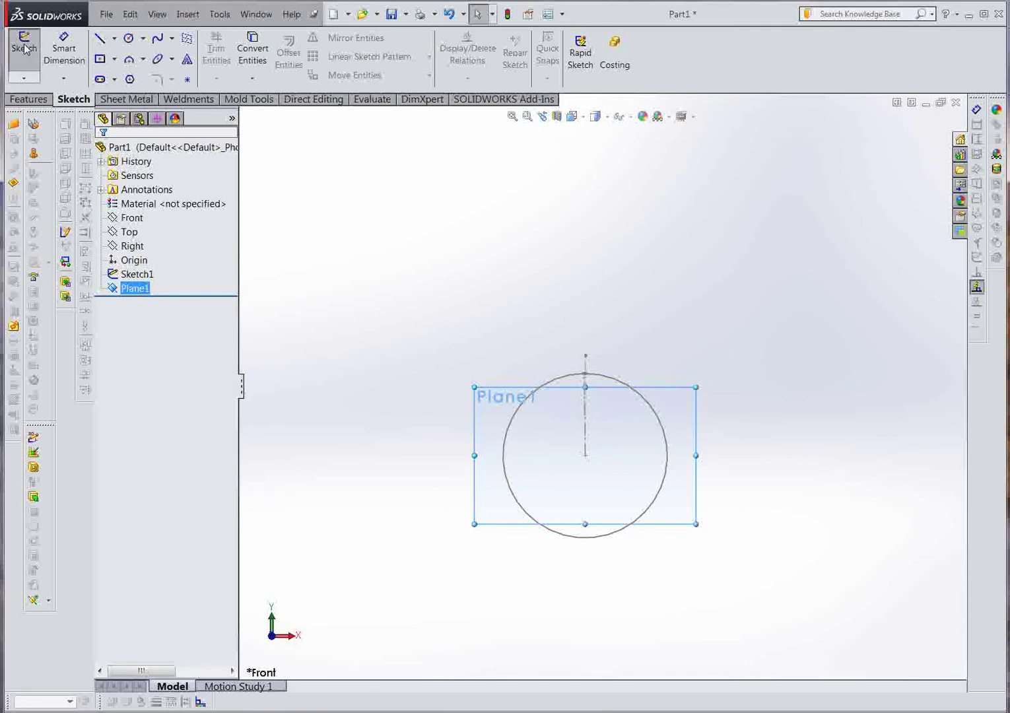
pyautogui.click(100, 58)
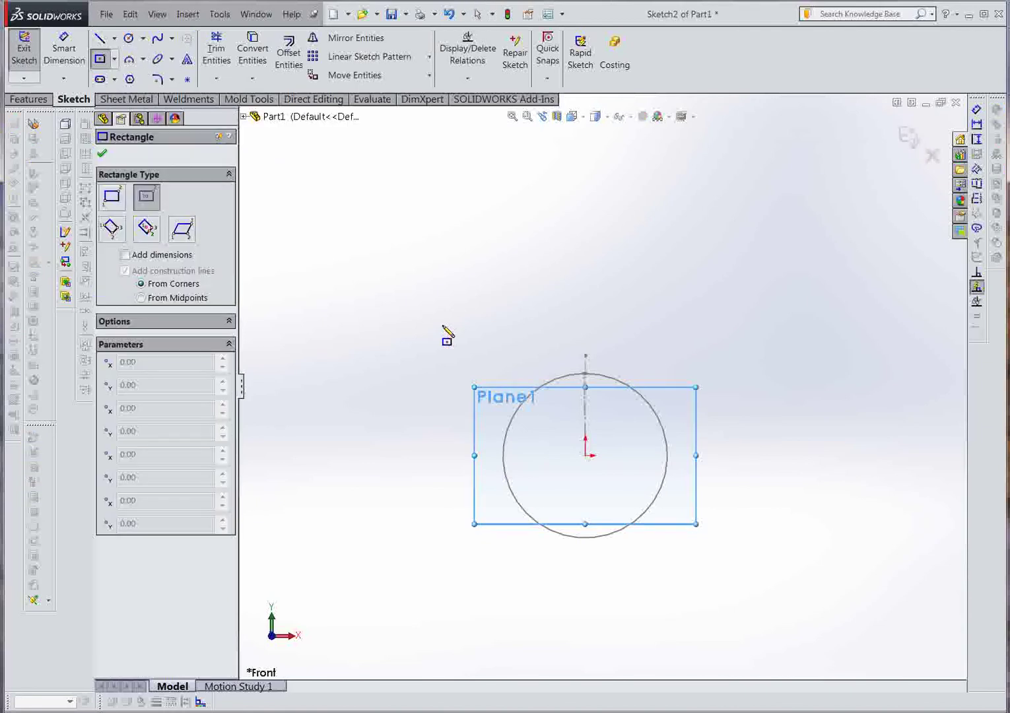
pyautogui.click(586, 455)
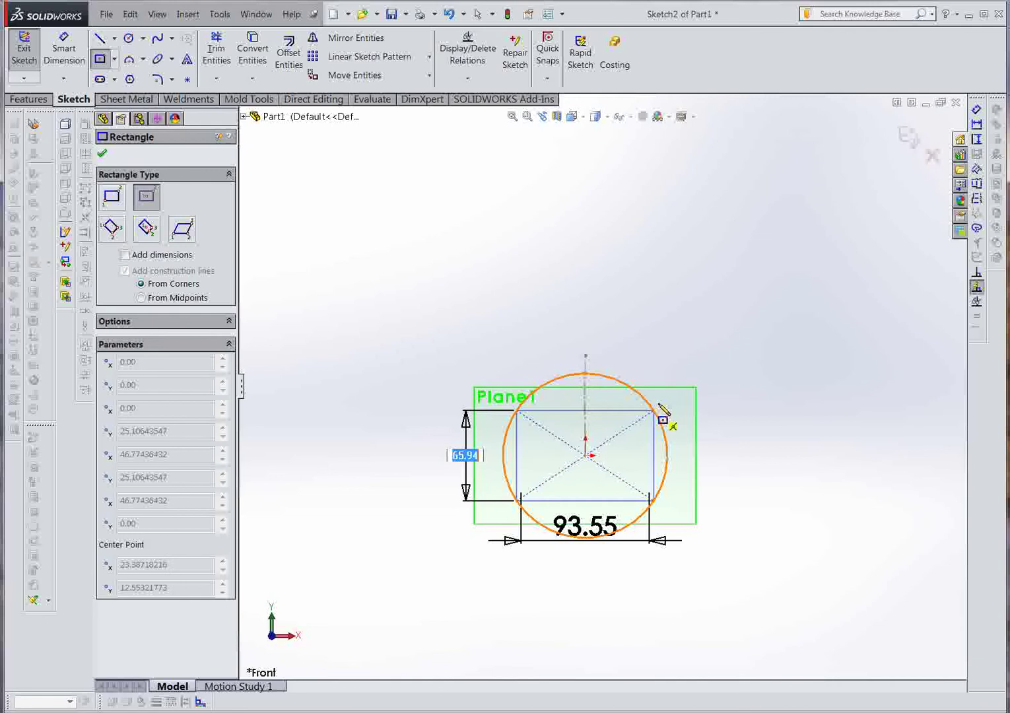
pyautogui.click(683, 374)
# - Dimension the rectangle's height and width to 120 mm each
pyautogui.click(65, 48)
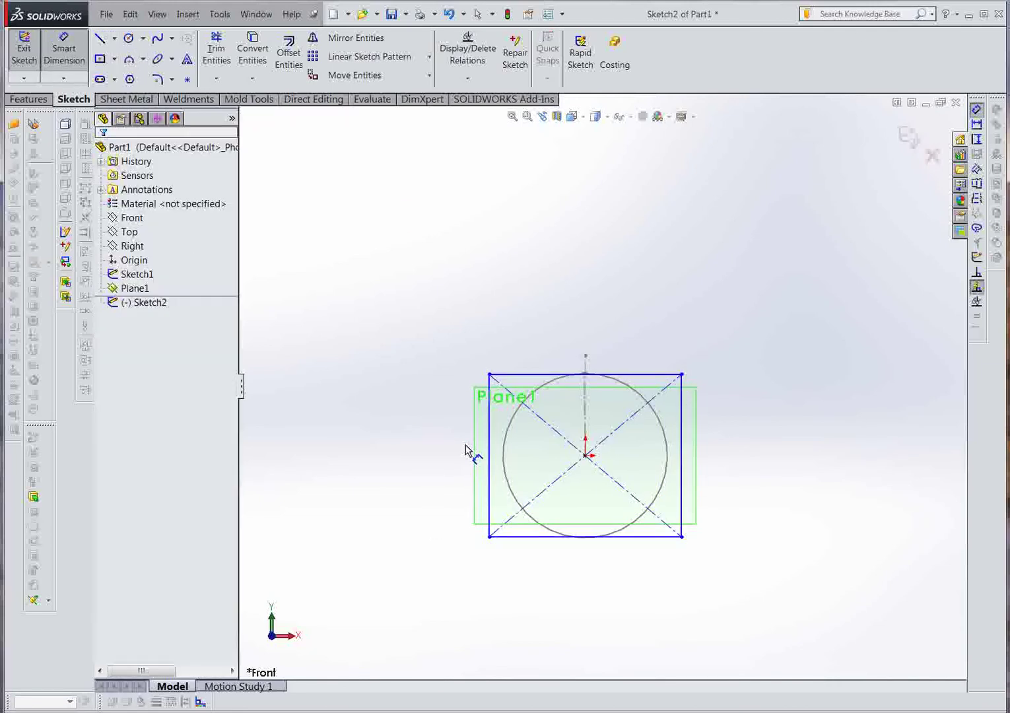
pyautogui.click(489, 446)
pyautogui.click(405, 438)
pyautogui.write('120')
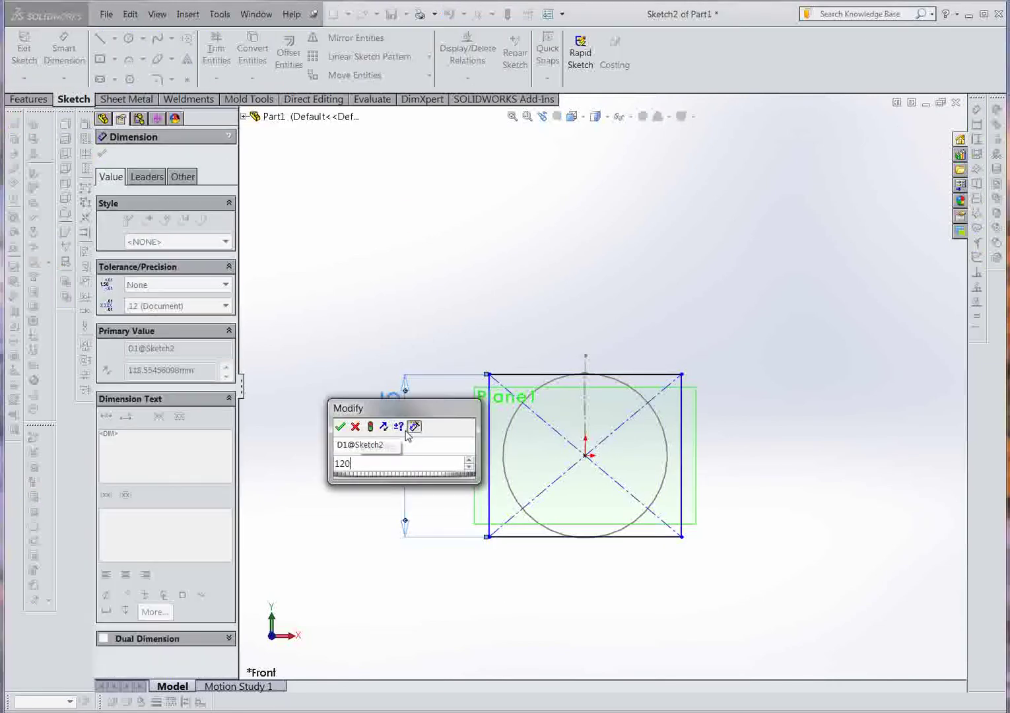
pyautogui.press('Return')
pyautogui.click(521, 375)
pyautogui.click(534, 290)
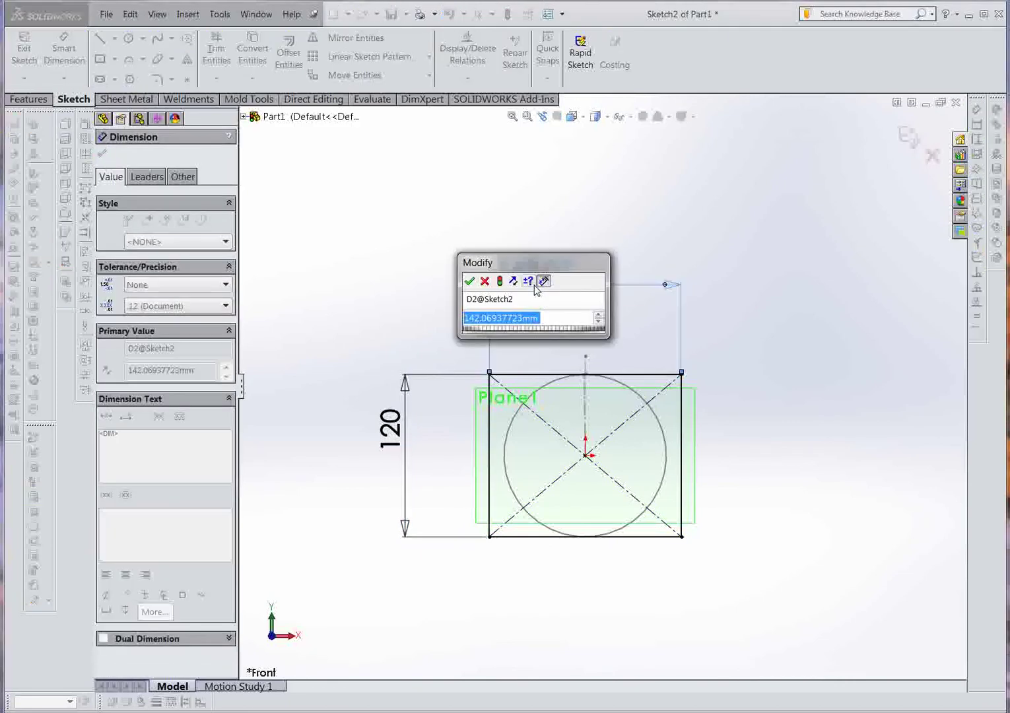
pyautogui.press('Return')
pyautogui.rightClick(383, 254)
pyautogui.click(416, 293)
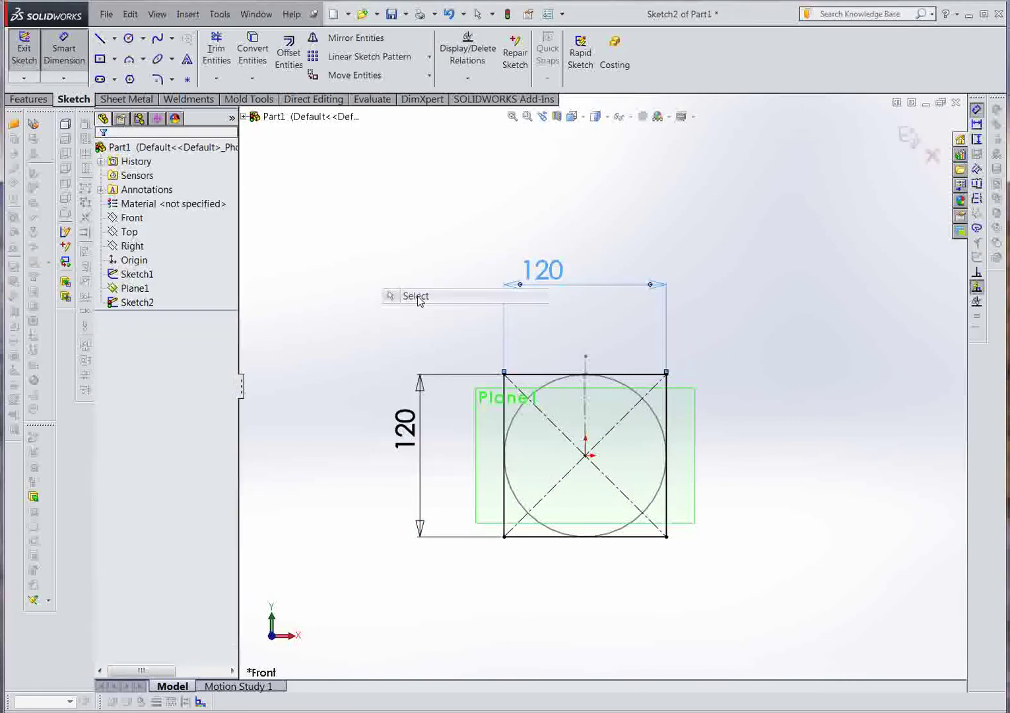
# - Convert Sketch1's centreline into the square sketch with Convert Entities
pyautogui.scroll(-6, 589, 404)
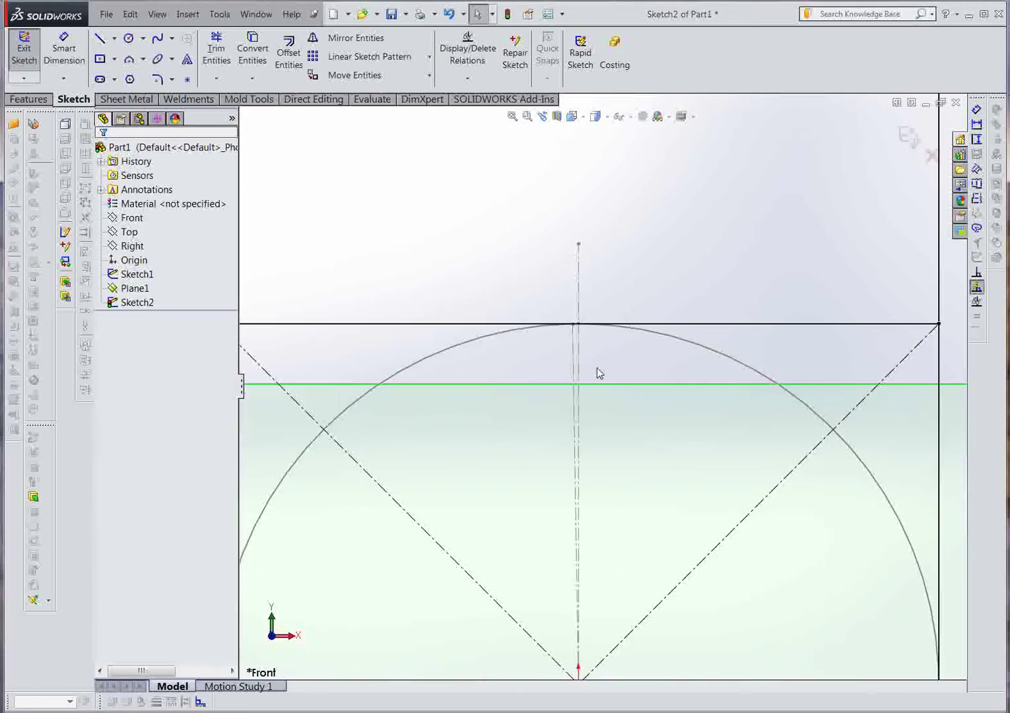
pyautogui.click(559, 355)
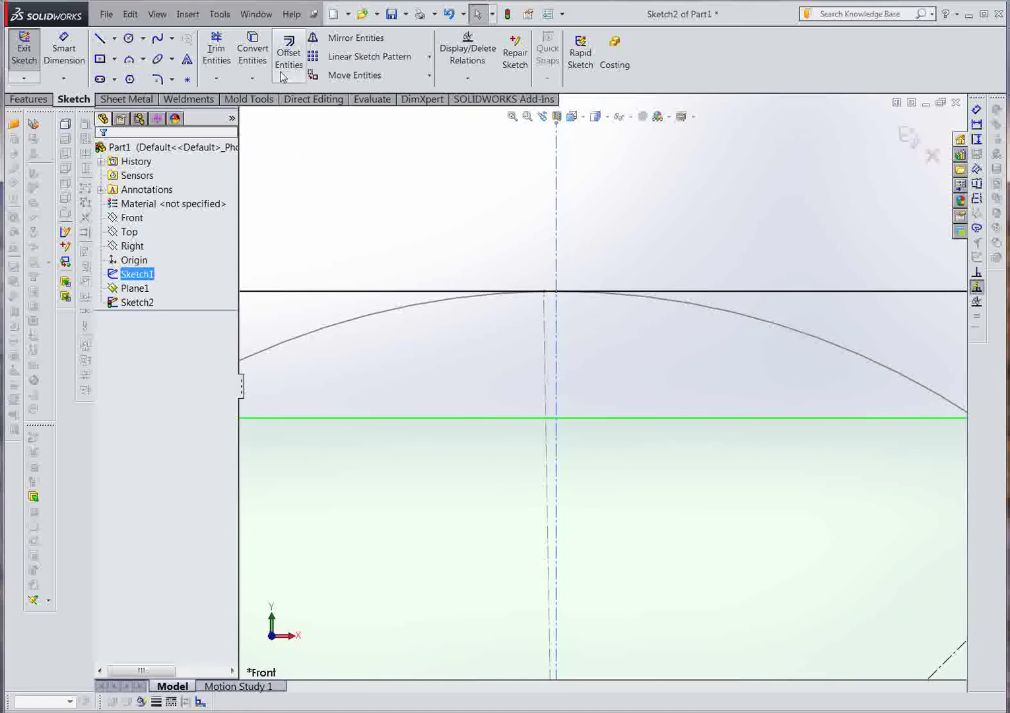
pyautogui.click(543, 335)
pyautogui.click(252, 49)
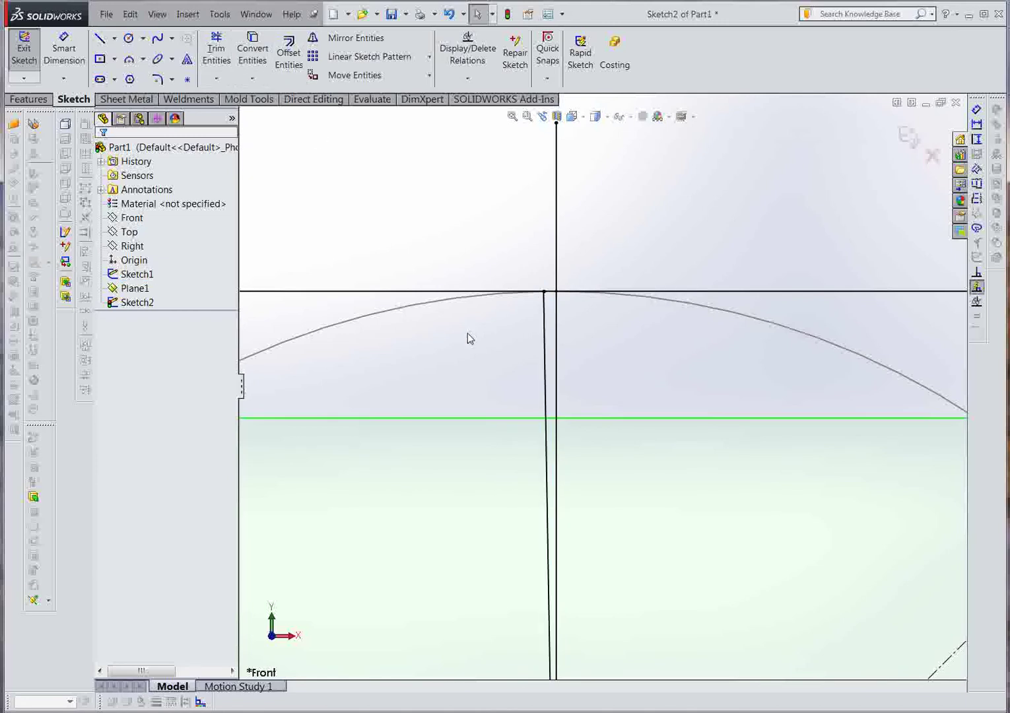
pyautogui.click(217, 78)
pyautogui.click(231, 91)
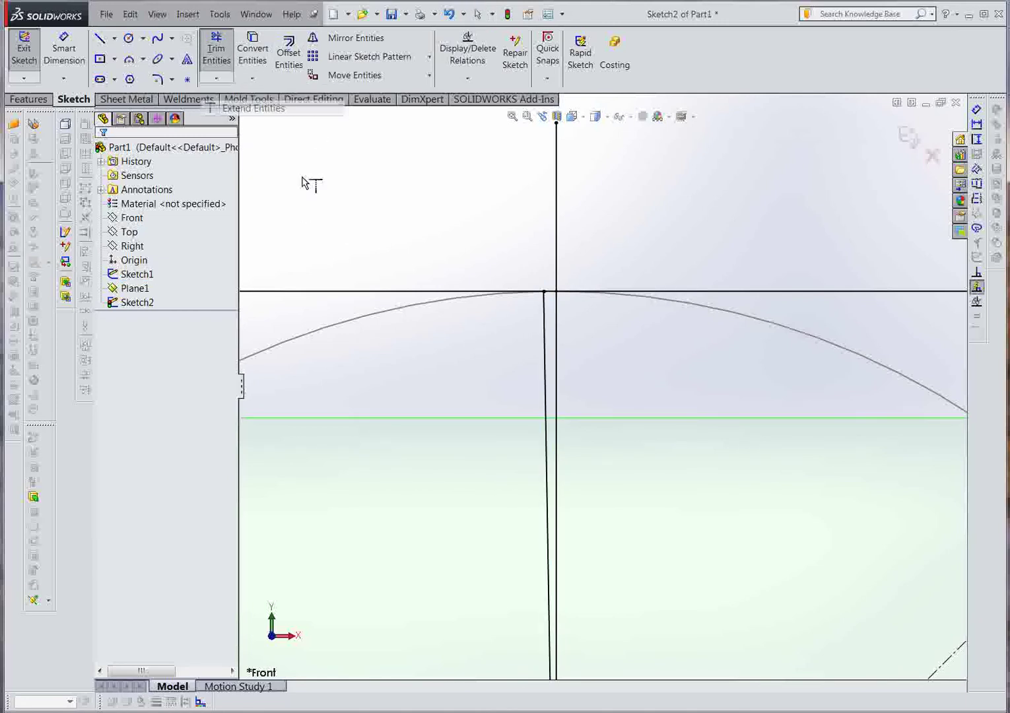
pyautogui.rightClick(395, 208)
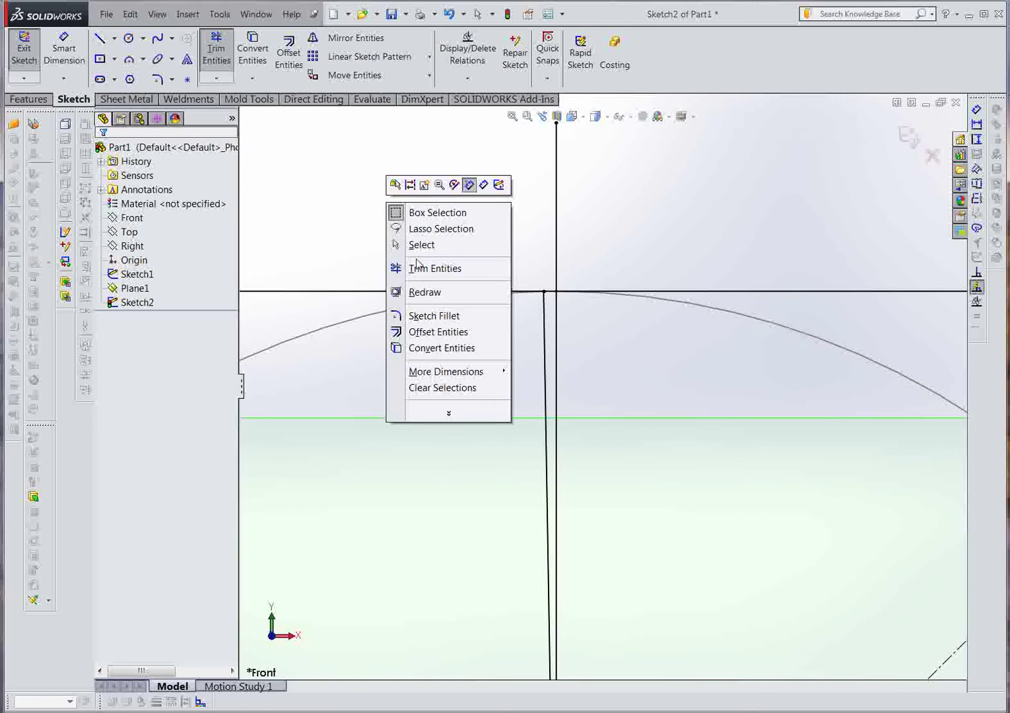
pyautogui.click(417, 270)
pyautogui.rightClick(477, 230)
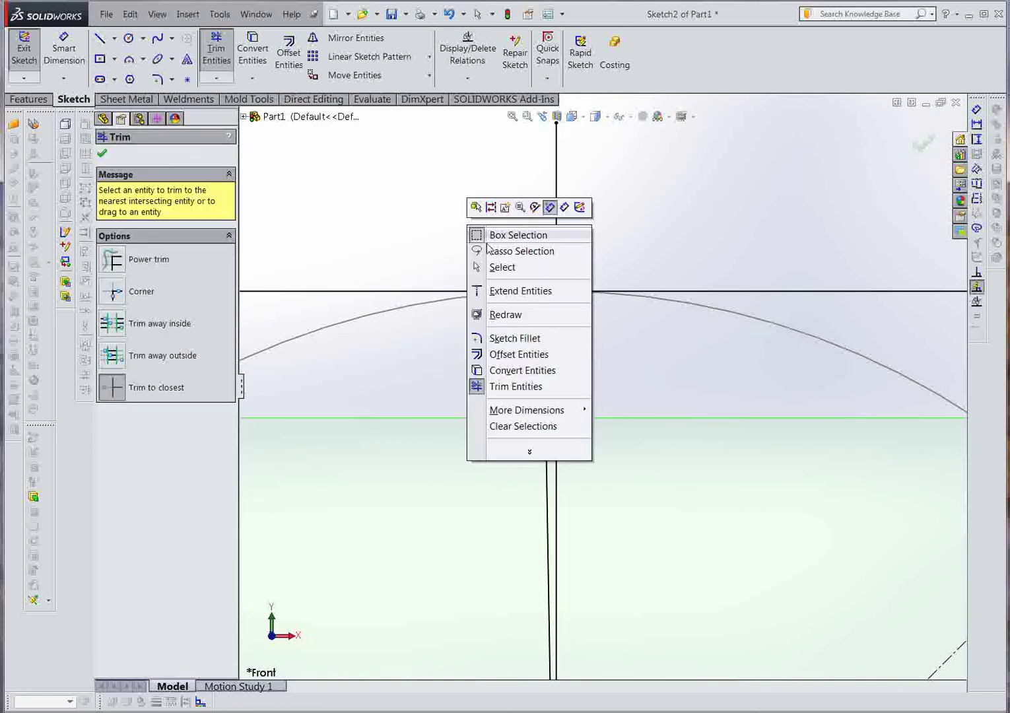
pyautogui.click(507, 278)
# - Mark both vertical lines as construction geometry and exit the square sketch
pyautogui.click(555, 292)
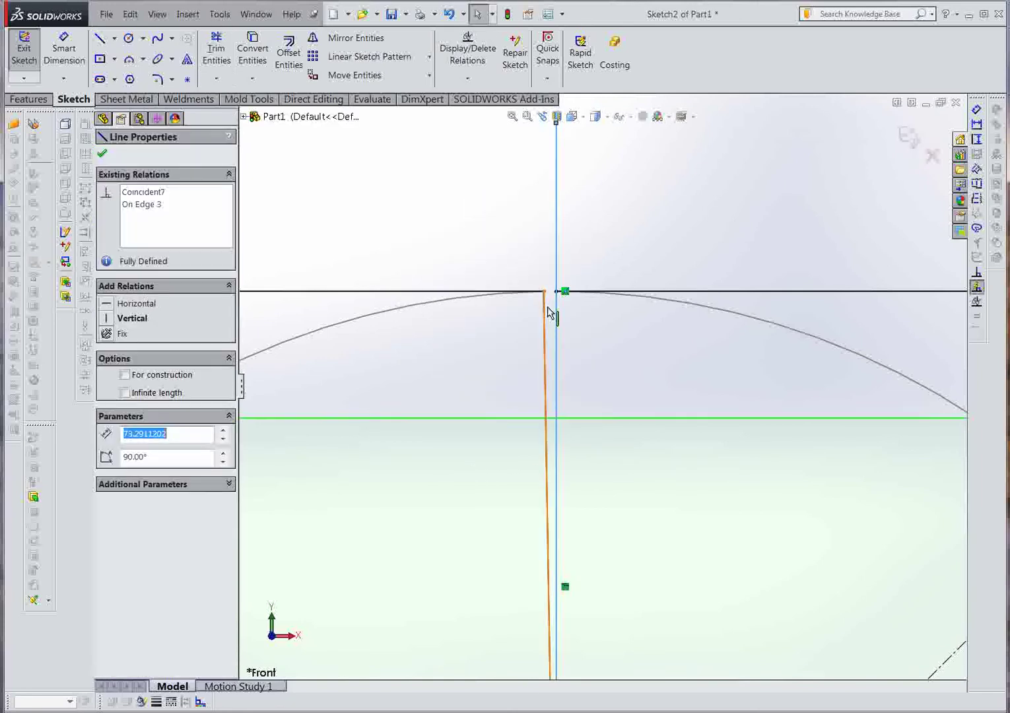
pyautogui.keyDown('ctrl'); pyautogui.click(545, 313); pyautogui.keyUp('ctrl')
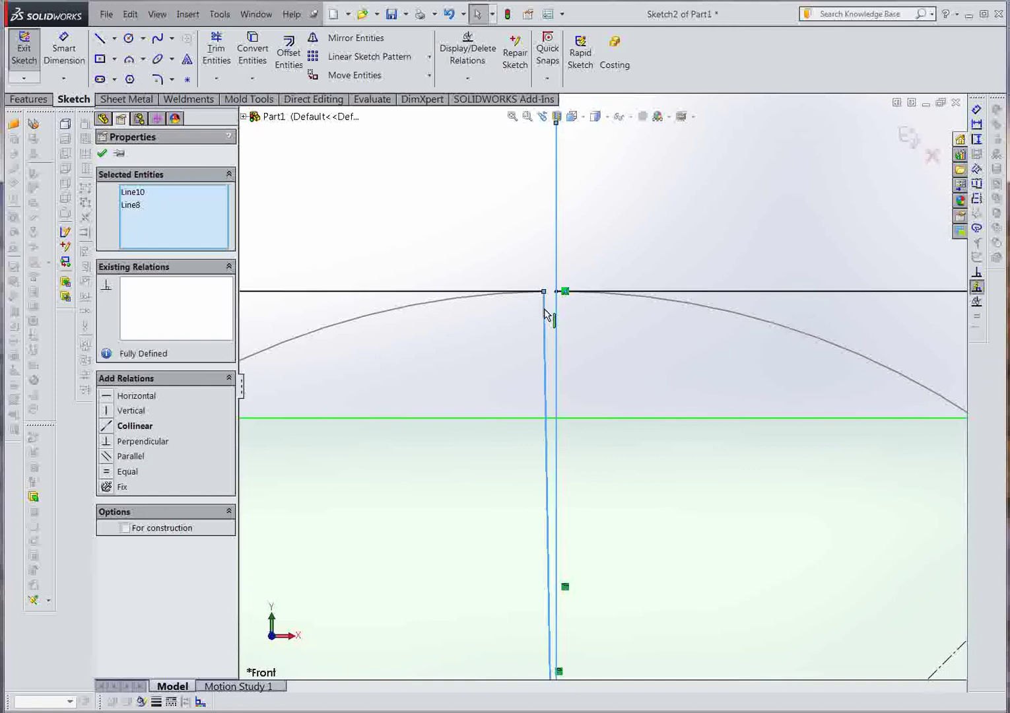
pyautogui.click(125, 527)
pyautogui.click(102, 152)
pyautogui.press('f')
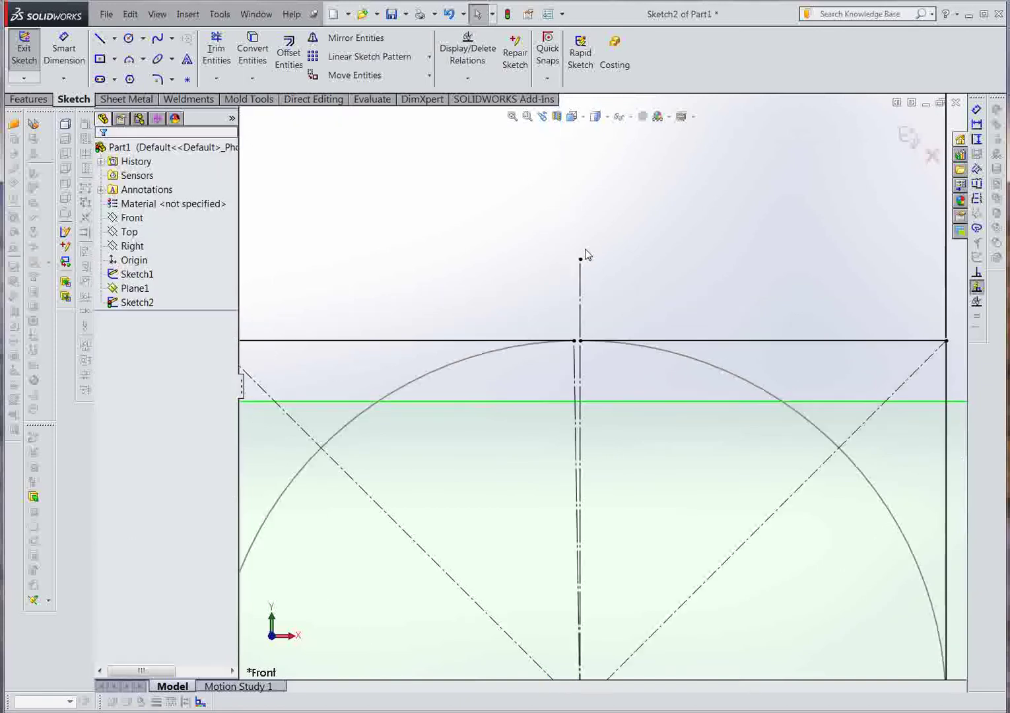
pyautogui.click(33, 59)
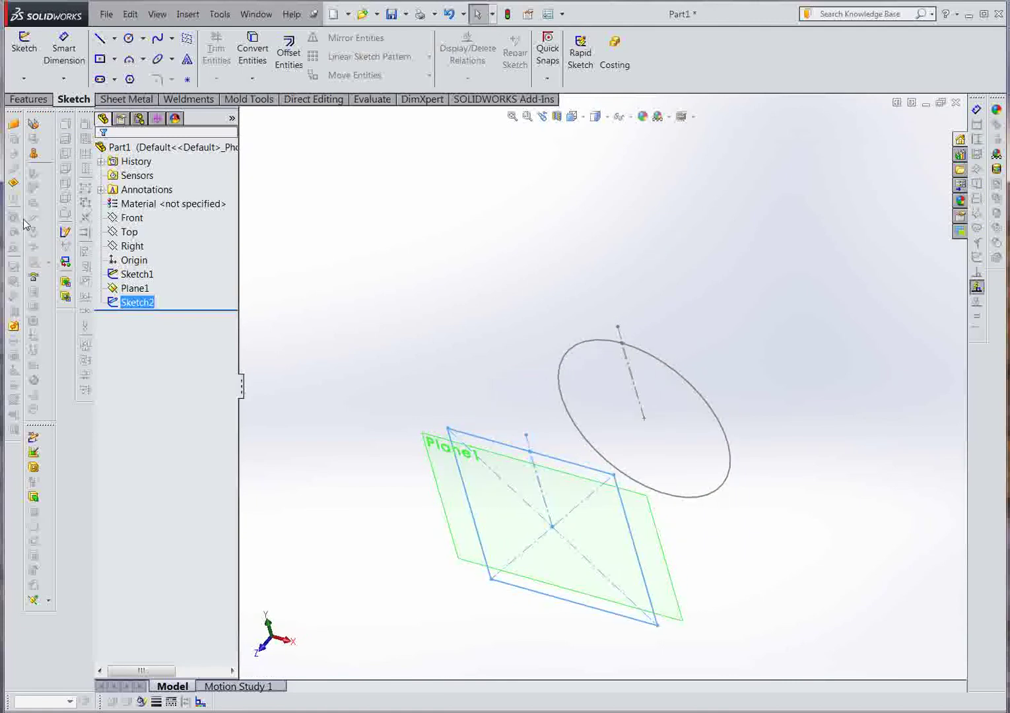
# - Start the Lofted Bends feature and dismiss the sweep warning
pyautogui.click(34, 155)
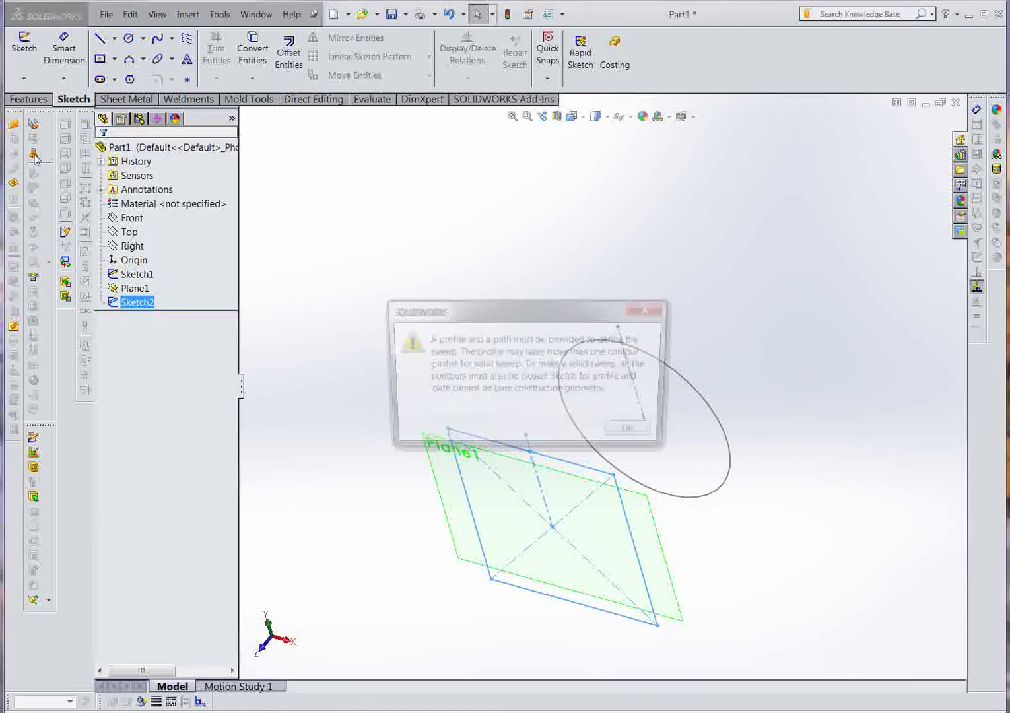
pyautogui.click(650, 308)
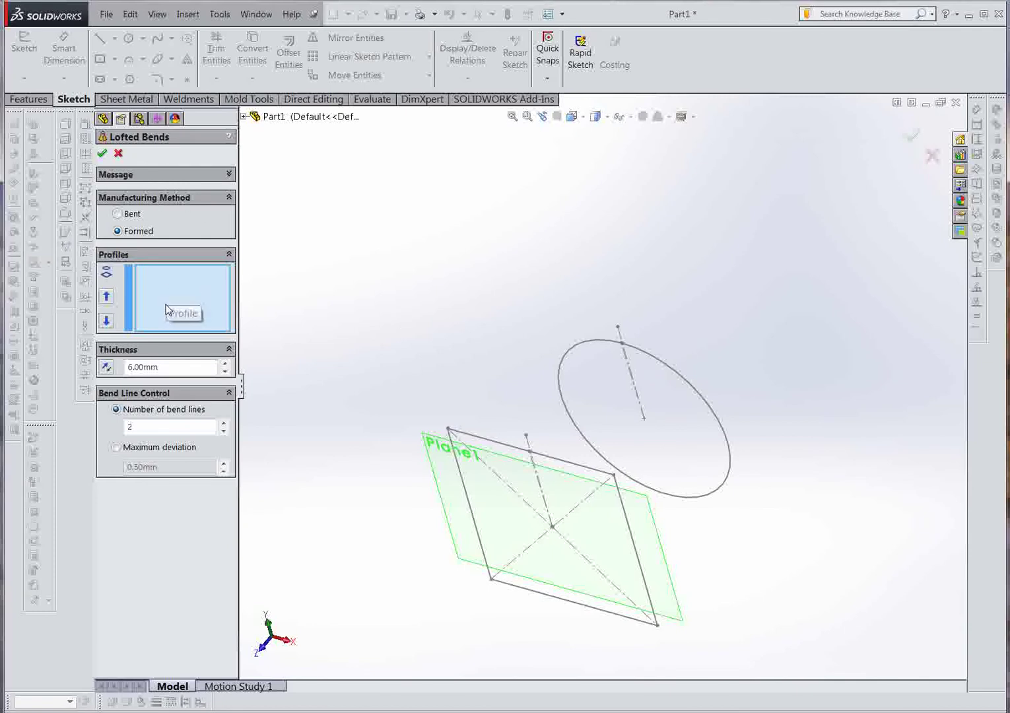
# - Switch Lofted Bends to Bent and trial-pick the circle and square profiles, then clear them
pyautogui.click(117, 214)
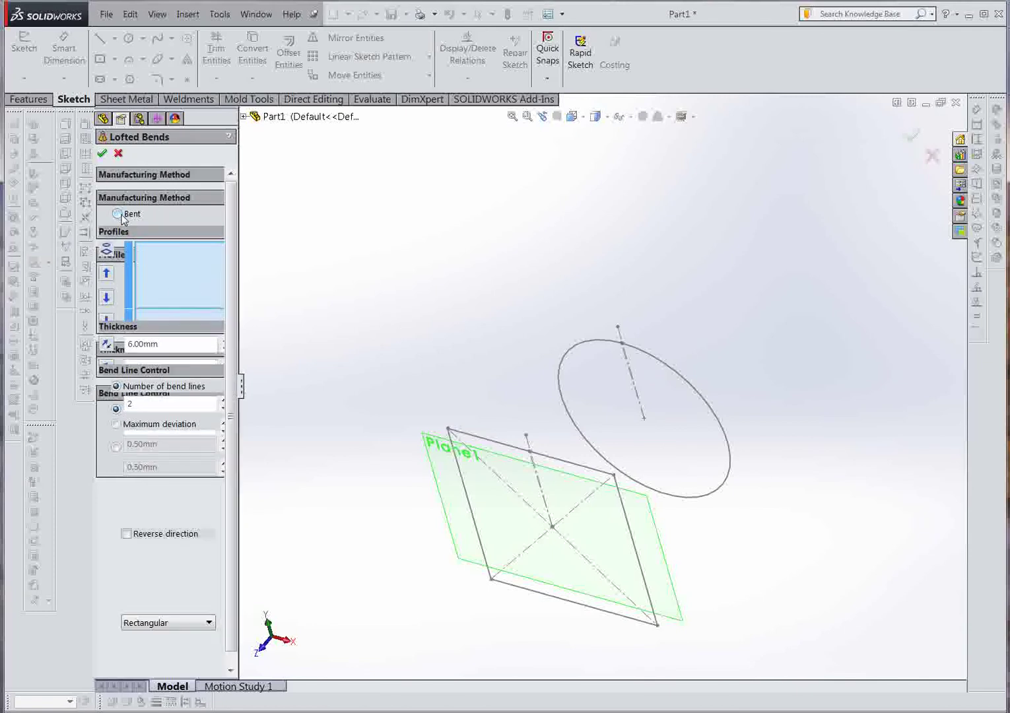
pyautogui.click(599, 343)
pyautogui.click(458, 469)
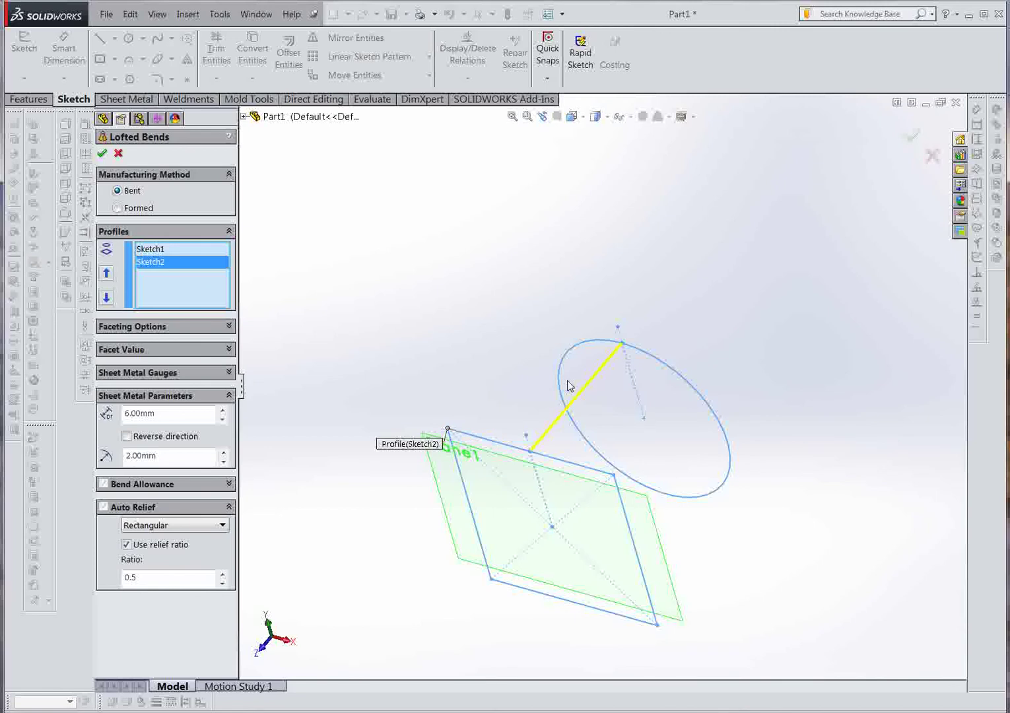
pyautogui.click(557, 384)
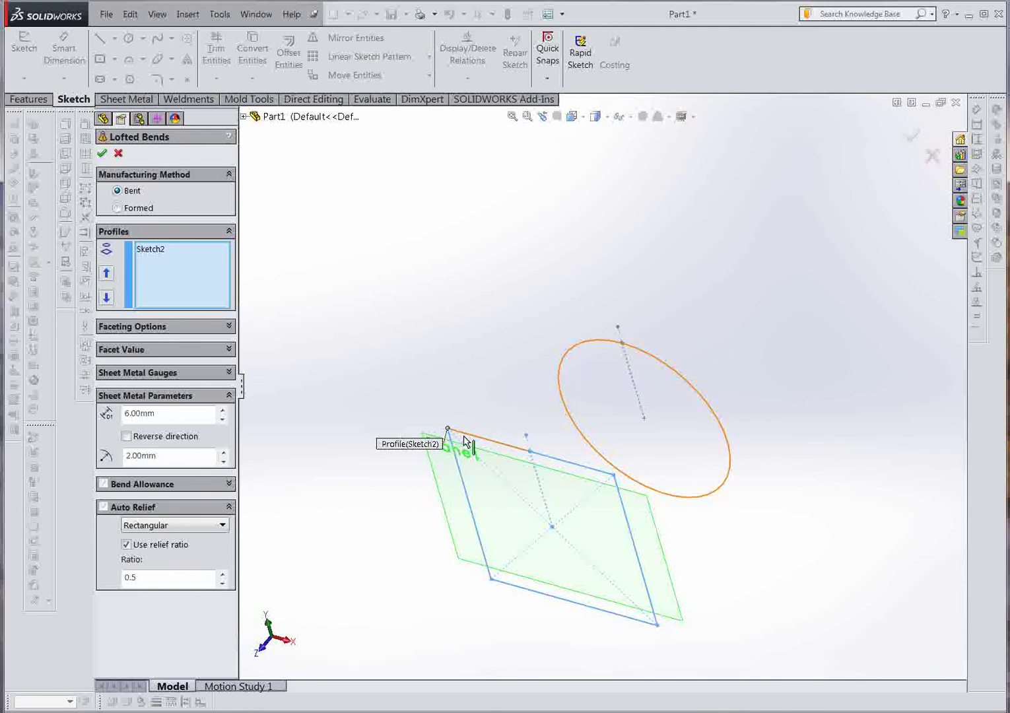
pyautogui.click(562, 378)
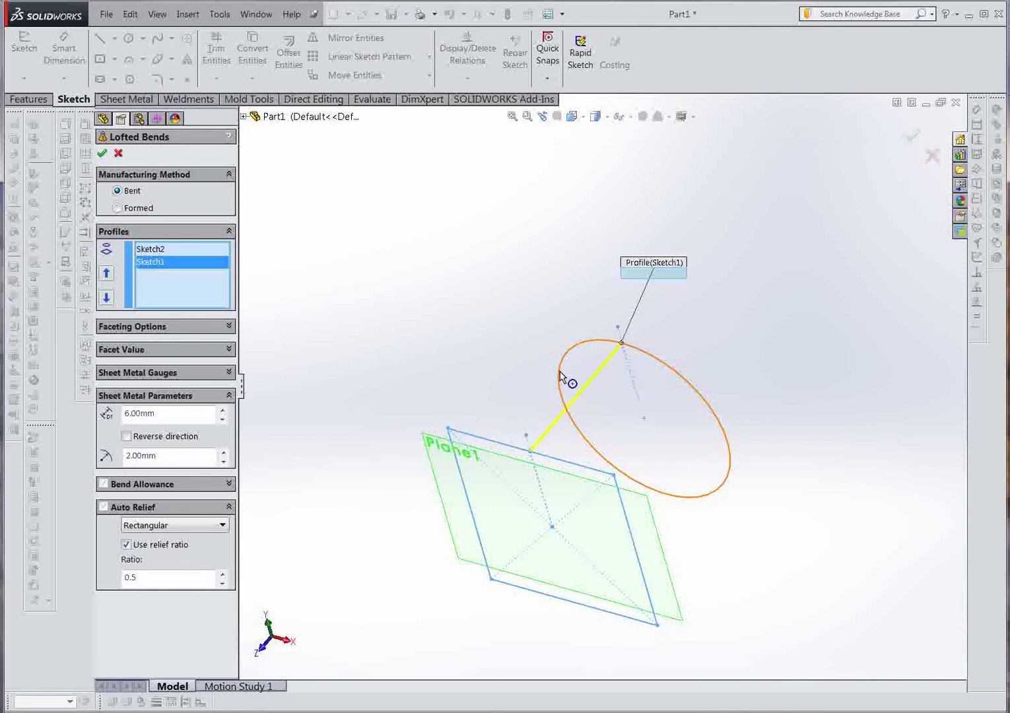
pyautogui.click(549, 381)
pyautogui.click(467, 438)
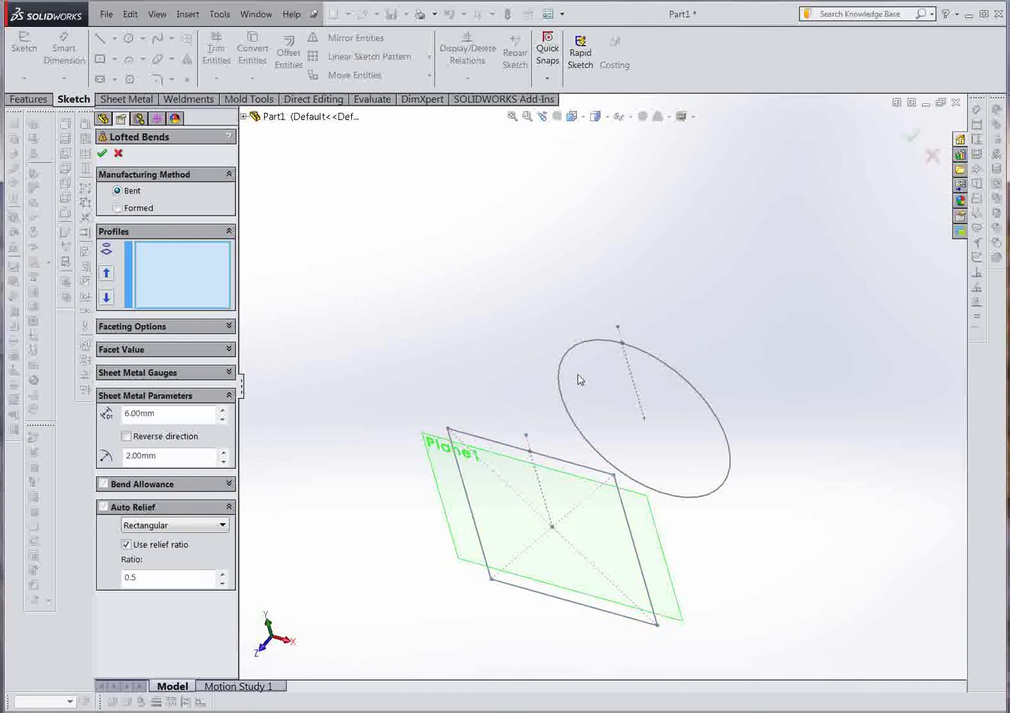
# - In isometric view, pick circle and square profiles at matching points and set thickness to 2 mm
pyautogui.click(571, 116)
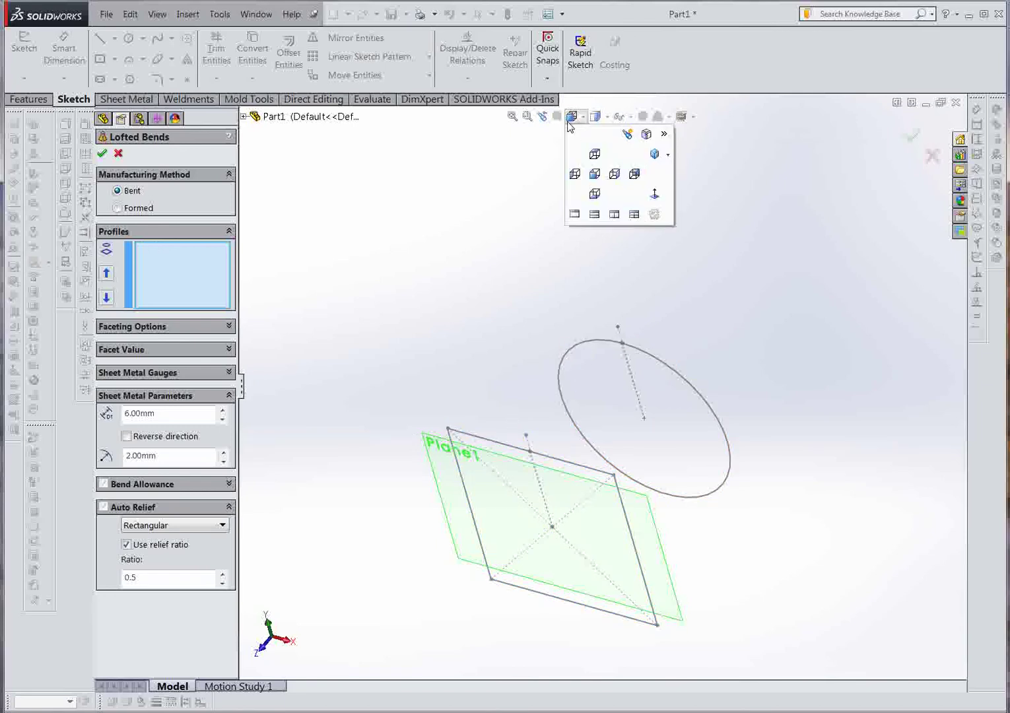
pyautogui.click(653, 154)
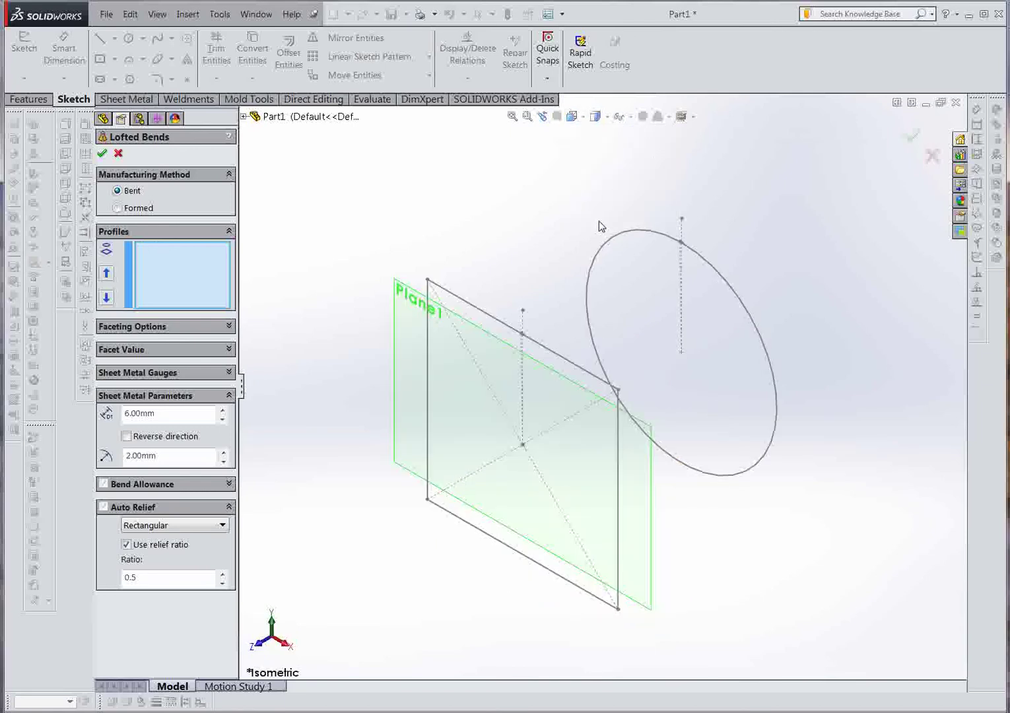
pyautogui.click(776, 396)
pyautogui.click(618, 391)
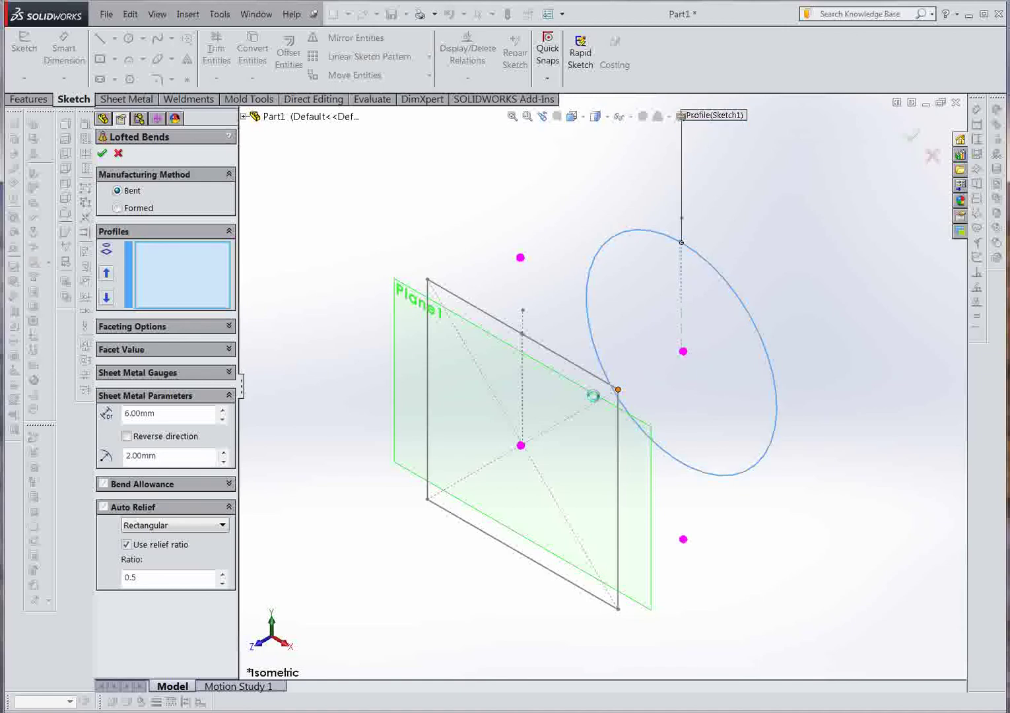
pyautogui.click(593, 396)
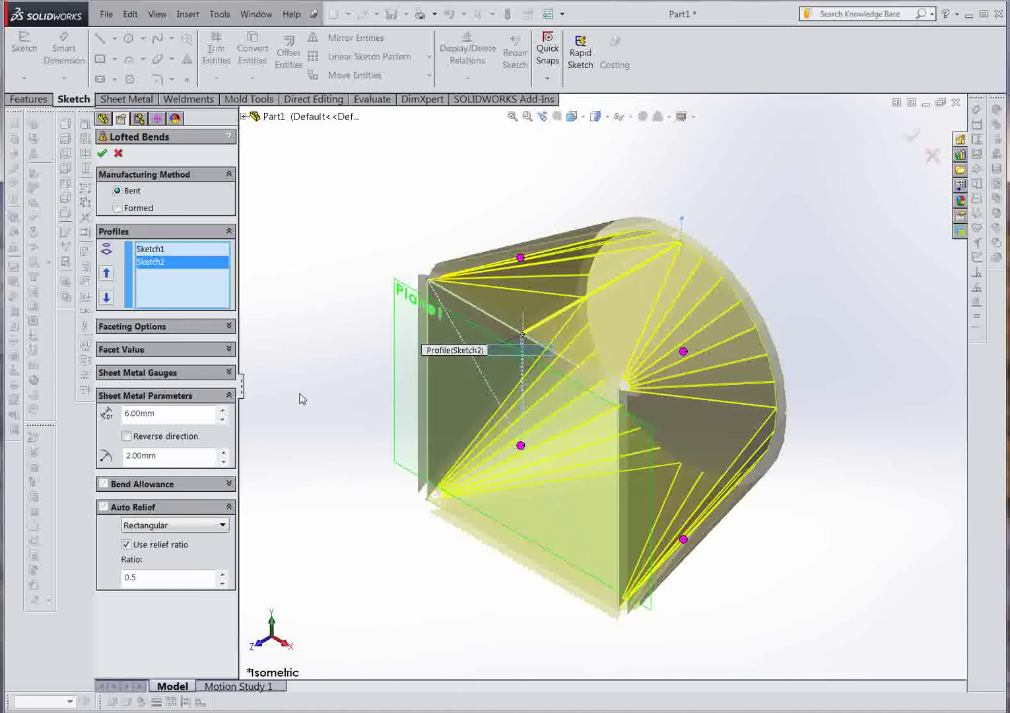
pyautogui.moveTo(158, 414); pyautogui.dragTo(136, 417)
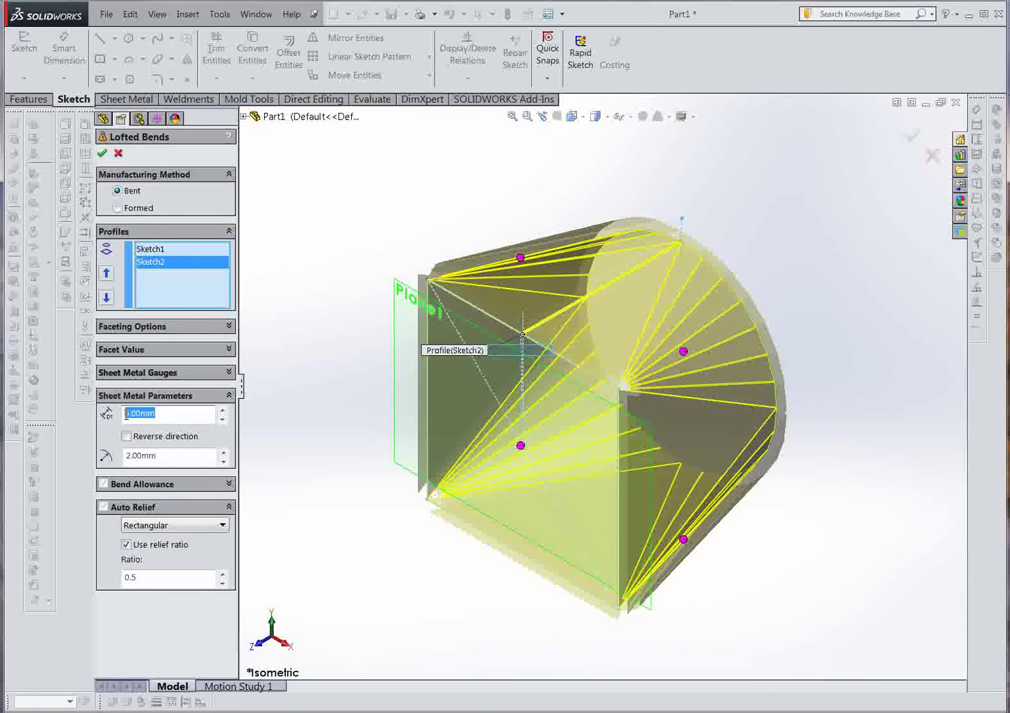
pyautogui.press('BackSpace')
pyautogui.write('2')
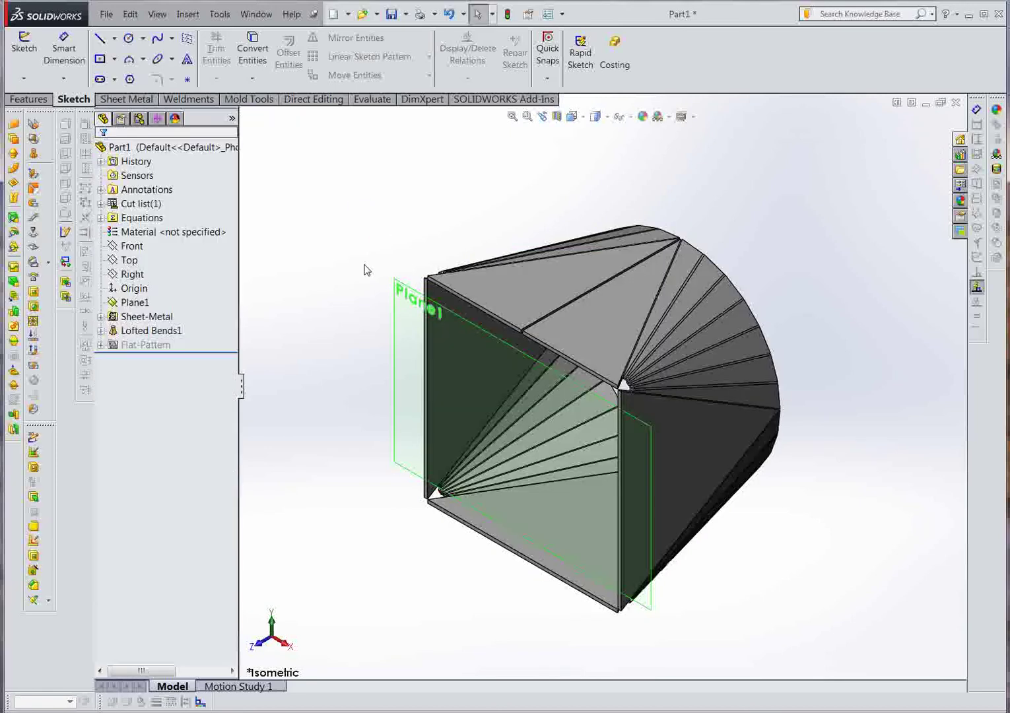
# - Hide Plane1 and switch the display to Shaded without edges, orbiting to the round opening
pyautogui.moveTo(372, 352); pyautogui.dragTo(478, 330, button='middle')
pyautogui.rightClick(416, 333)
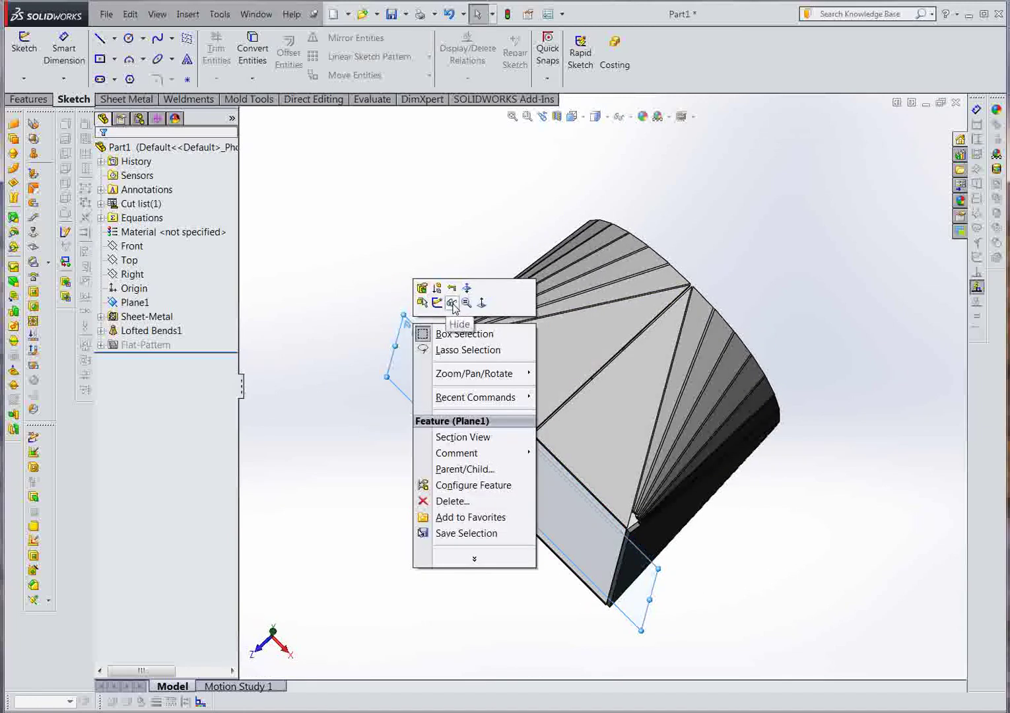
pyautogui.click(449, 301)
pyautogui.click(597, 119)
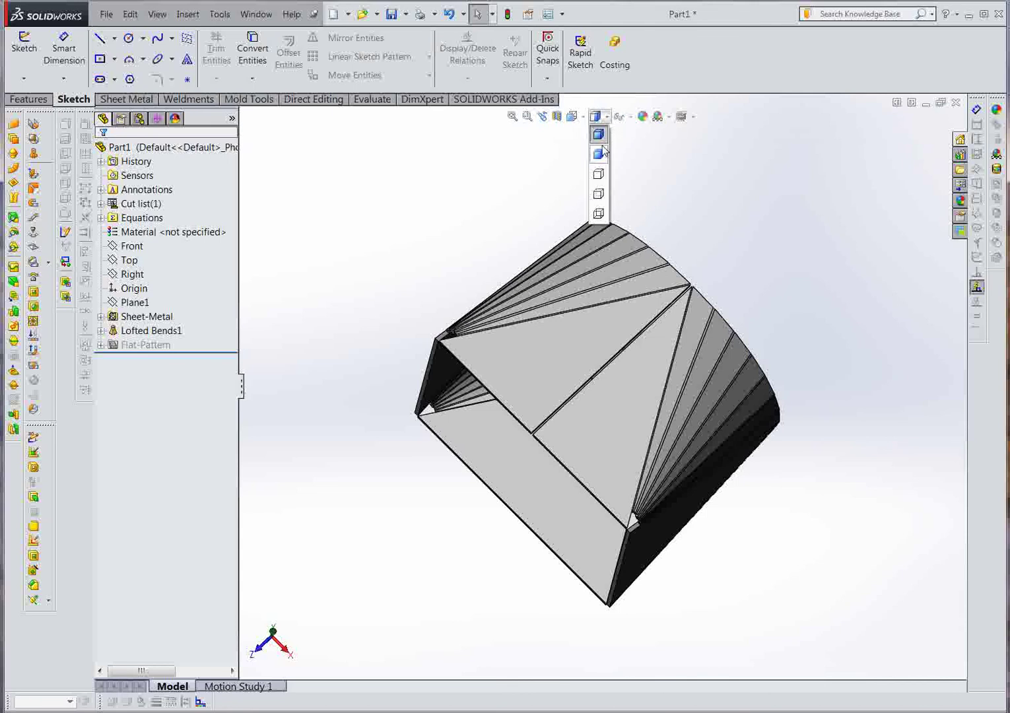
pyautogui.click(597, 158)
pyautogui.moveTo(549, 182)
pyautogui.mouseDown(button='middle')
pyautogui.moveTo(409, 225)
pyautogui.moveTo(463, 246)
pyautogui.moveTo(451, 377)
pyautogui.moveTo(381, 408)
pyautogui.moveTo(297, 392)
pyautogui.mouseUp(button='middle')
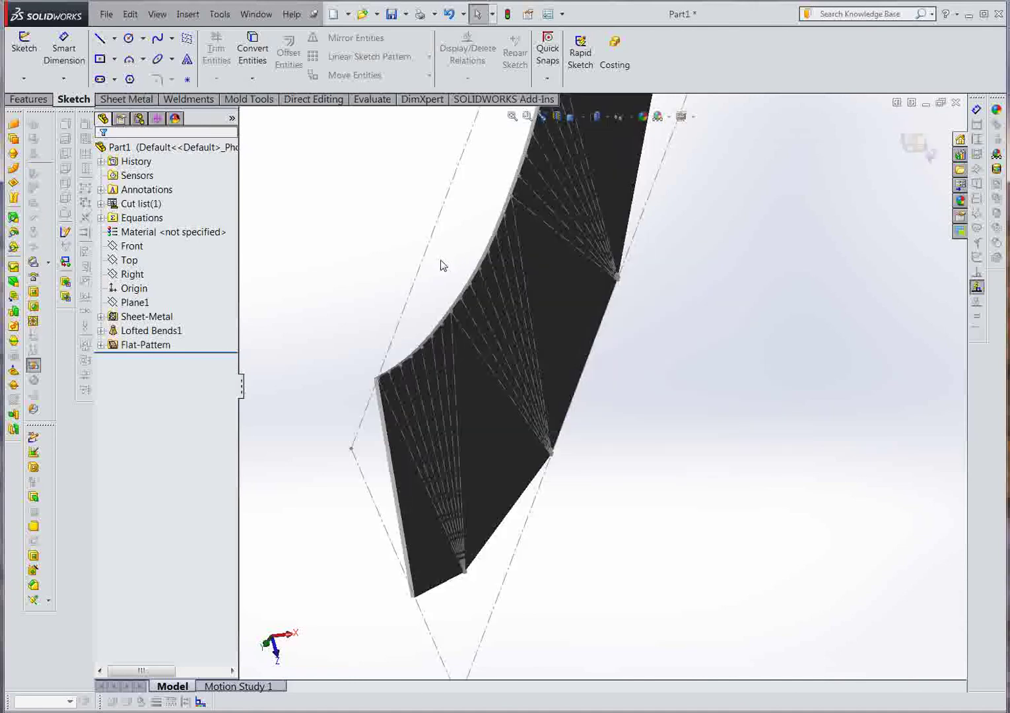
pyautogui.moveTo(567, 356); pyautogui.dragTo(540, 335, button='middle')
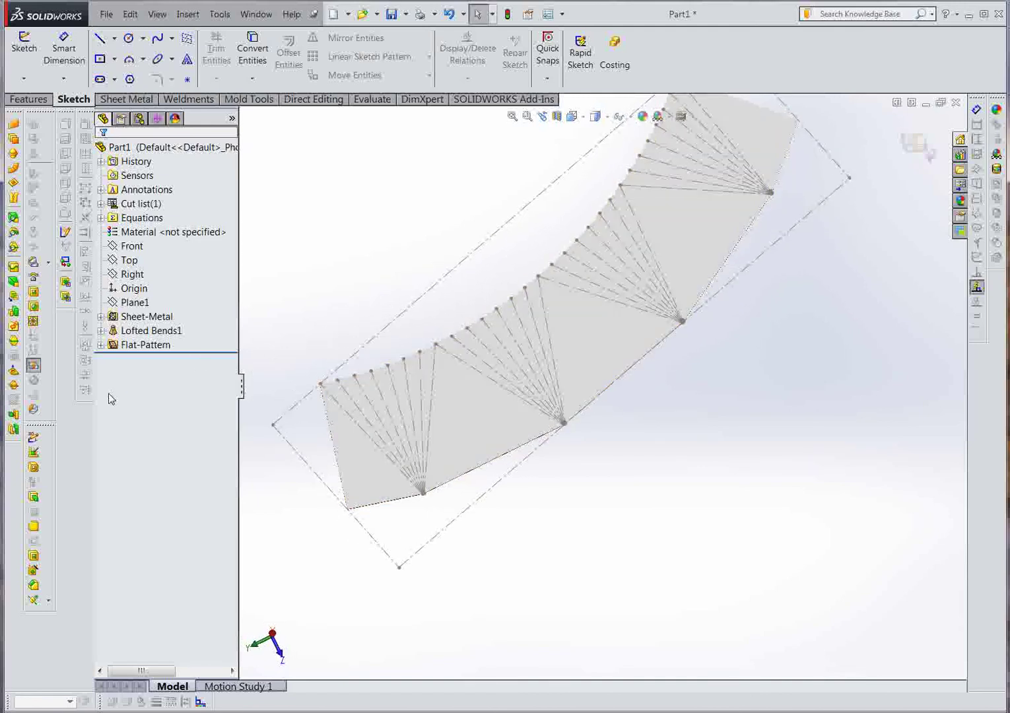
pyautogui.click(33, 367)
pyautogui.moveTo(669, 336); pyautogui.dragTo(680, 310, button='middle')
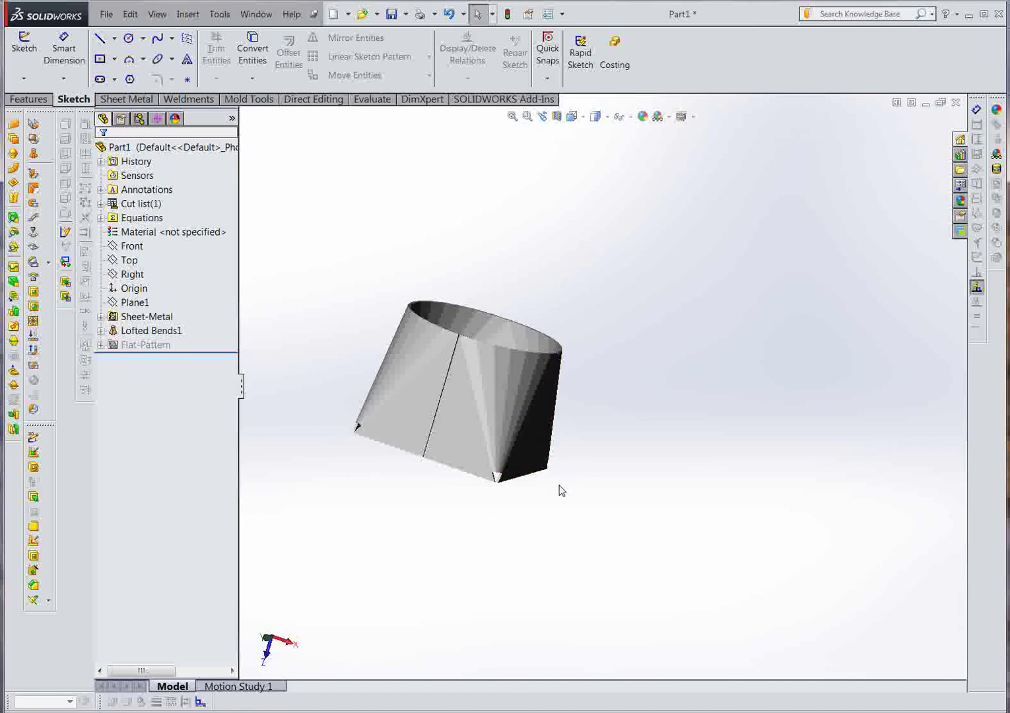
pyautogui.moveTo(440, 519); pyautogui.dragTo(699, 295, button='middle')
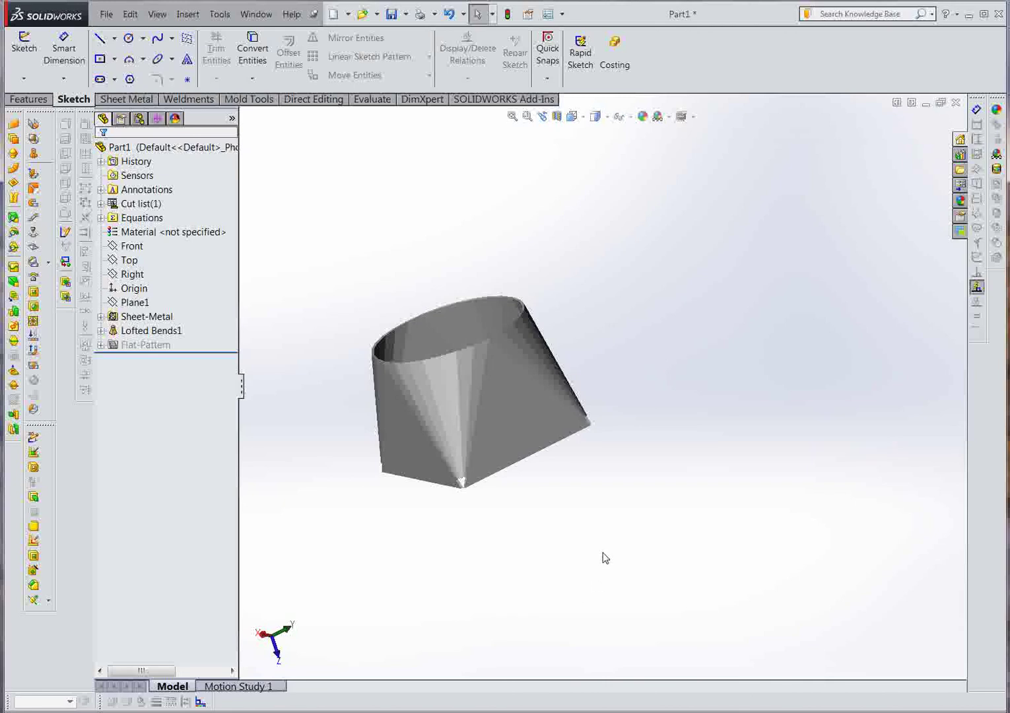
pyautogui.moveTo(639, 548); pyautogui.dragTo(462, 507, button='middle')
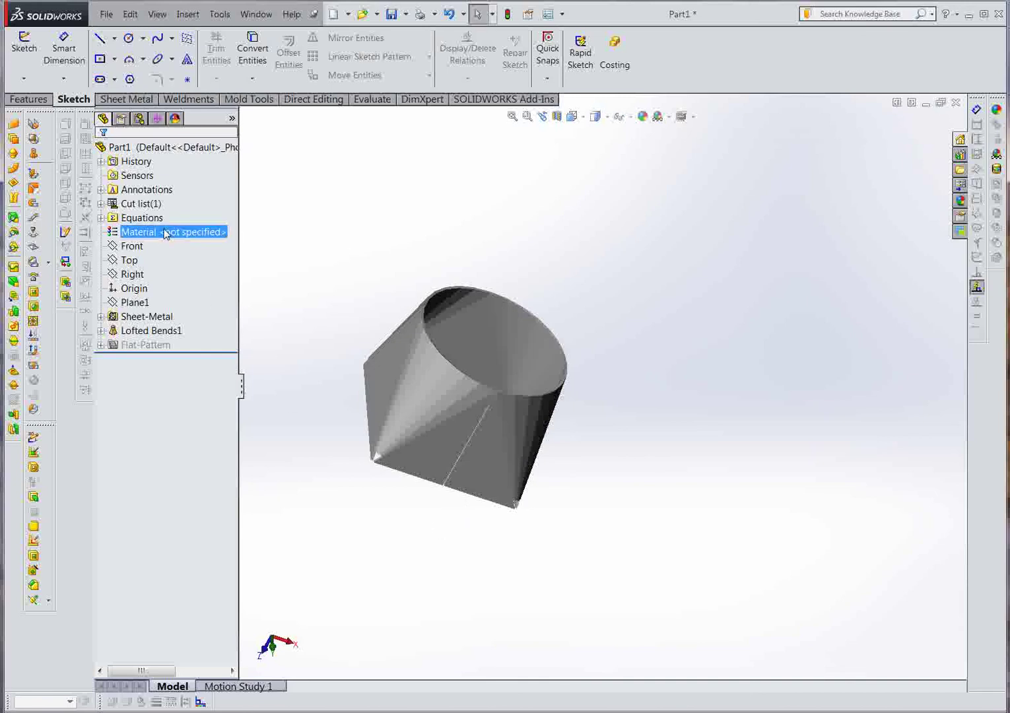
# - Apply ASTM A36 Steel through Edit Material and orbit to view the steel finish
pyautogui.rightClick(184, 235)
pyautogui.click(219, 244)
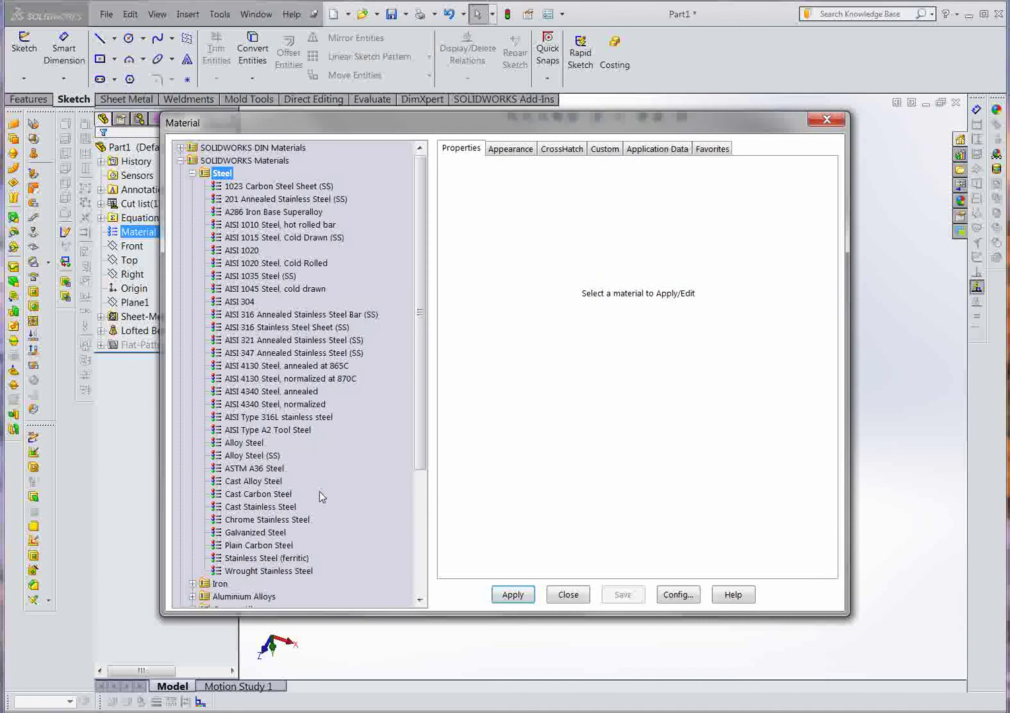
pyautogui.click(262, 468)
pyautogui.click(511, 594)
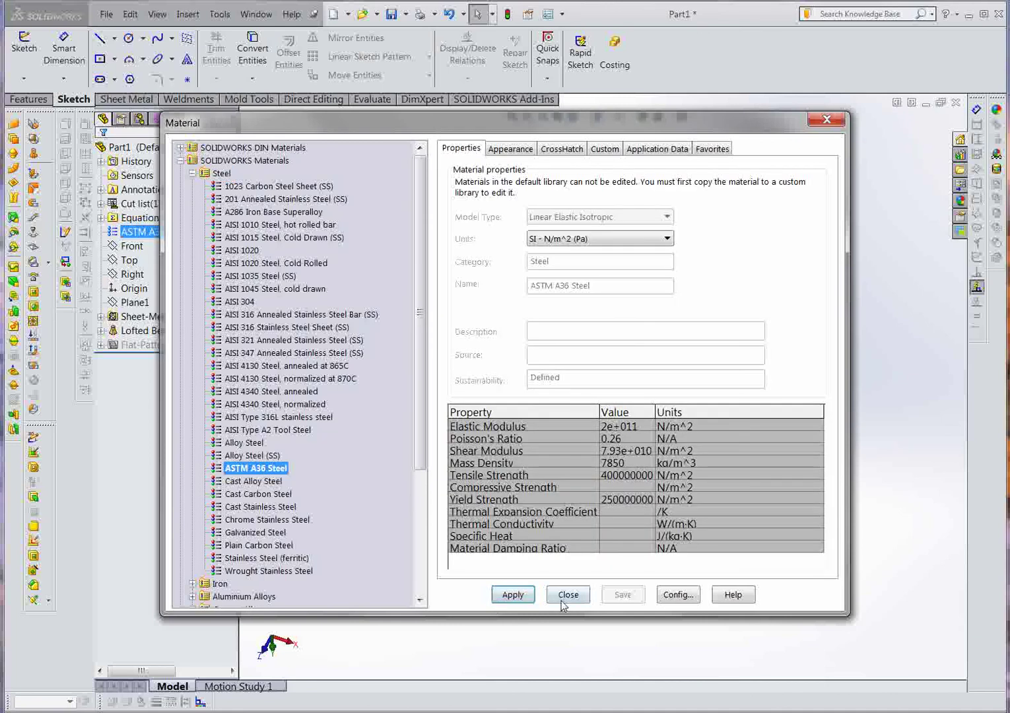
pyautogui.click(568, 594)
pyautogui.moveTo(429, 512); pyautogui.dragTo(589, 360, button='middle')
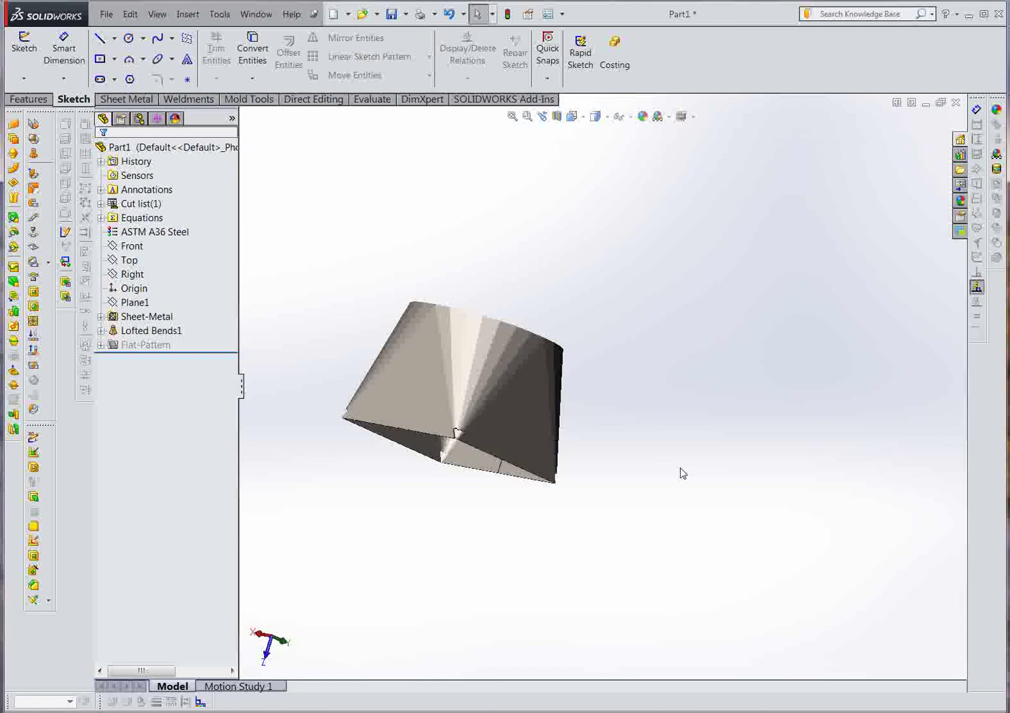